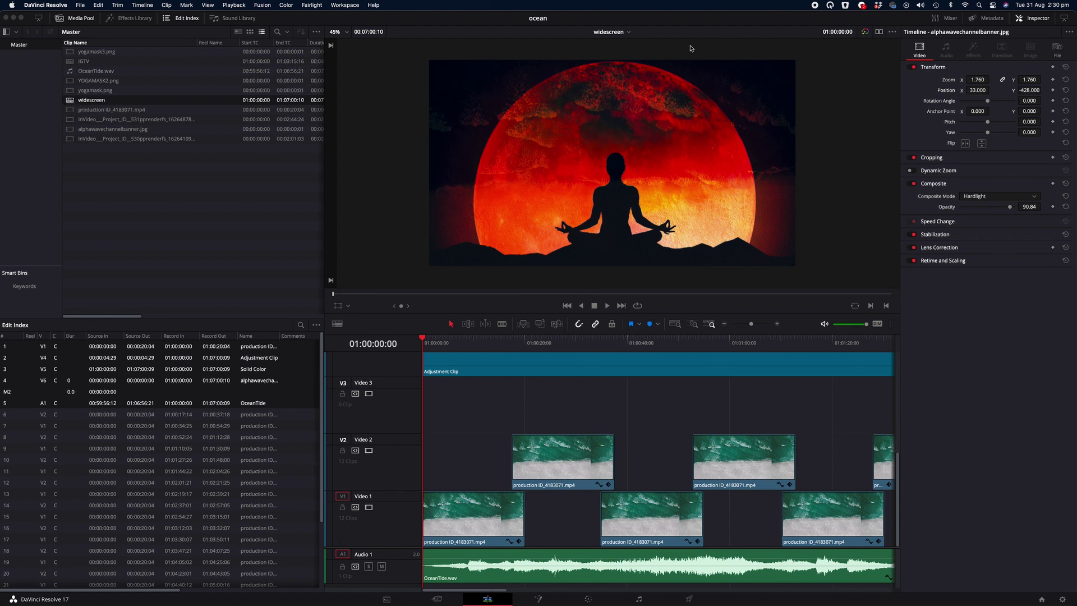
# Step: Open the widescreen timeline's Timeline Settings, which show 3840 x 2160 Ultra HD at 29.97 fps
pyautogui.rightClick(71, 101)
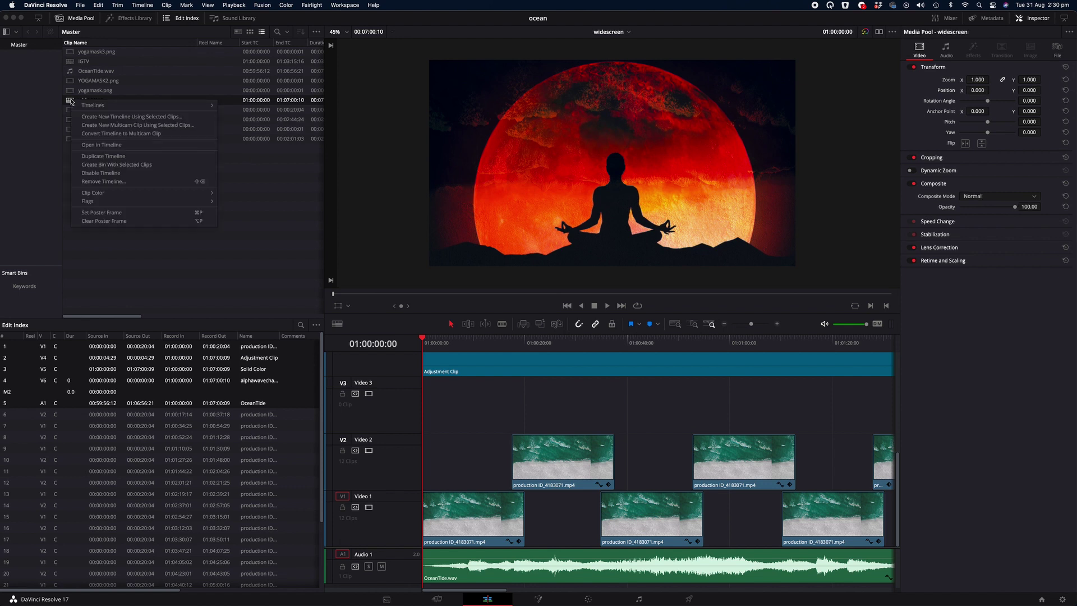
pyautogui.moveTo(91, 106)
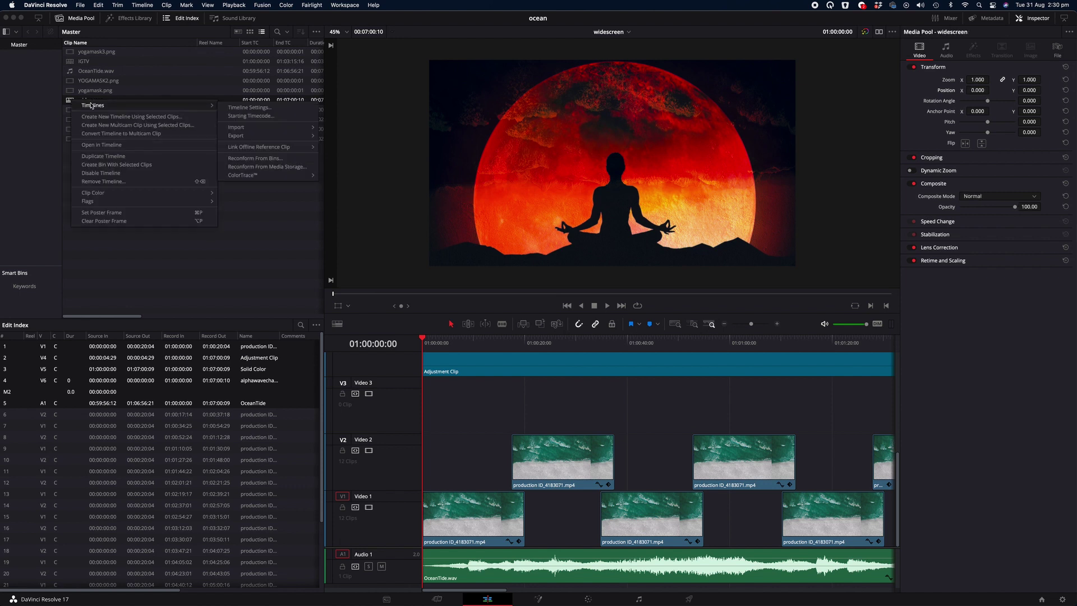
pyautogui.click(250, 107)
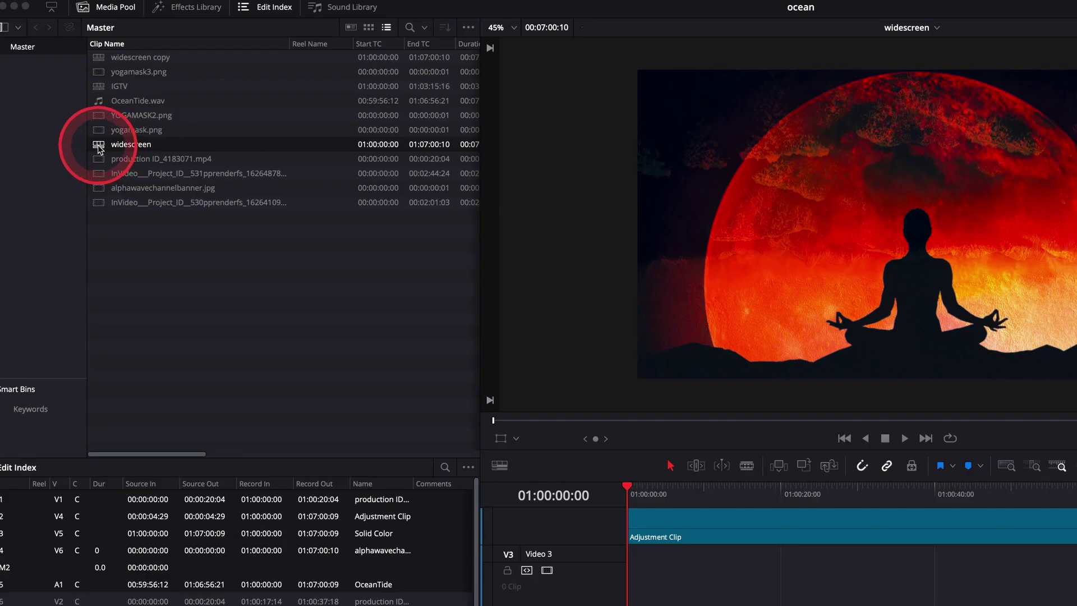
# Step: Duplicate the widescreen timeline and rename the copy 'Portait Timeline'
pyautogui.rightClick(99, 146)
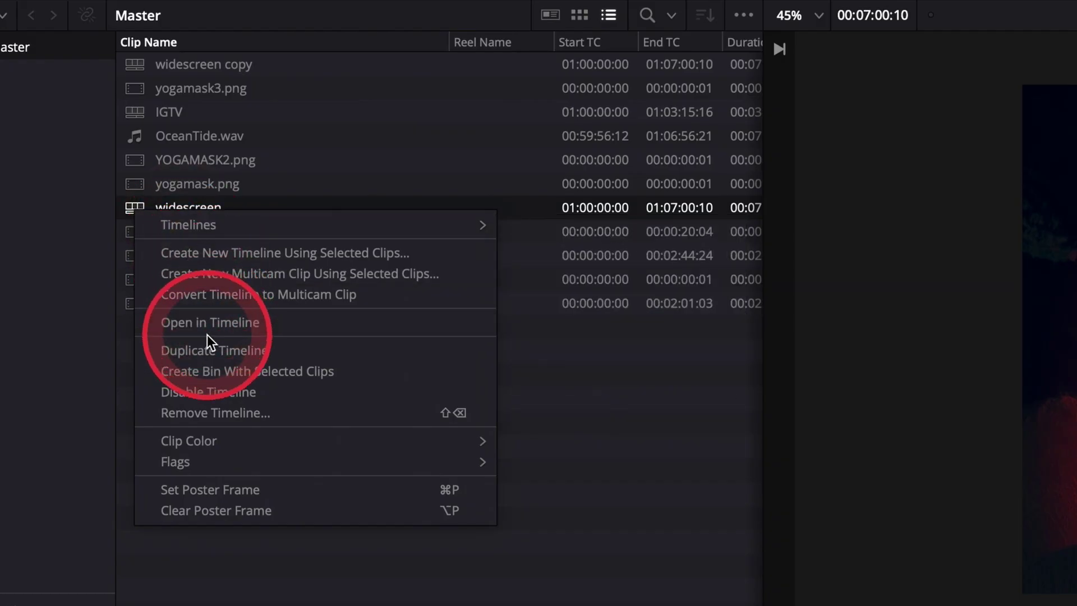
pyautogui.click(207, 347)
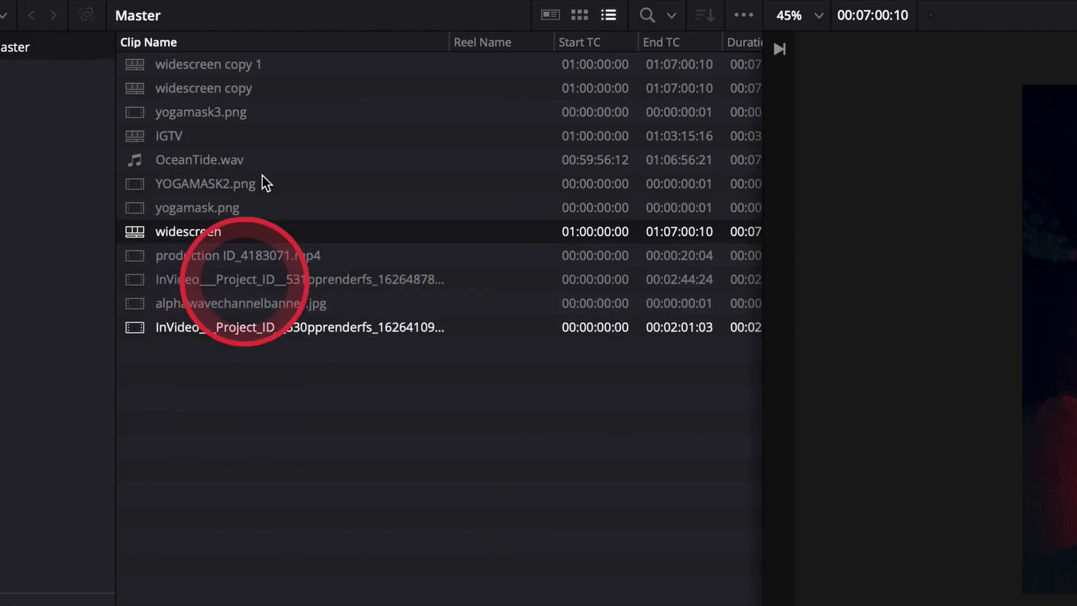
pyautogui.click(217, 64)
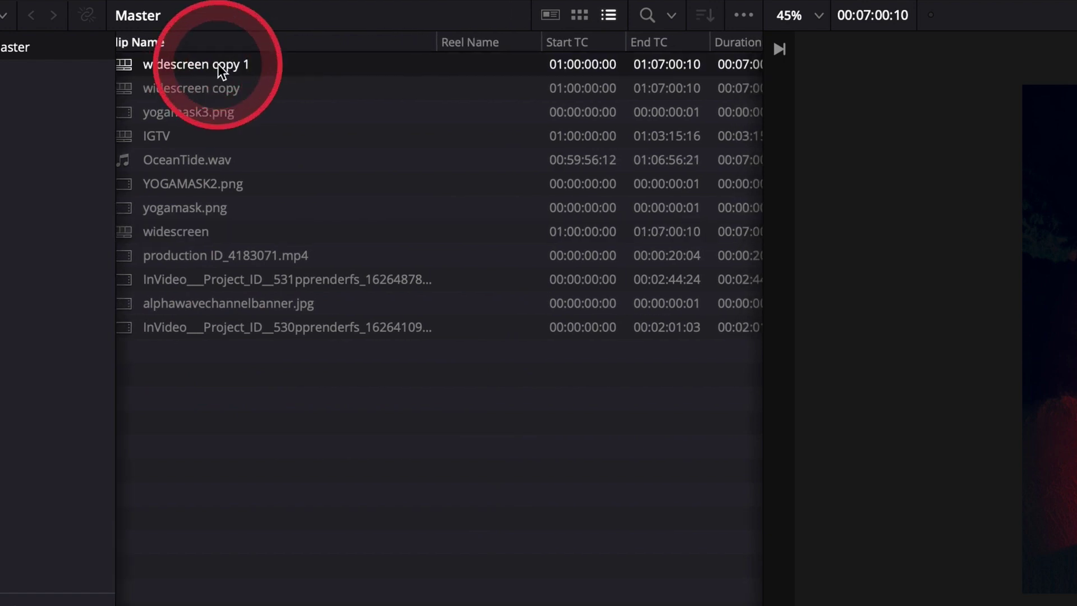
pyautogui.click(238, 65)
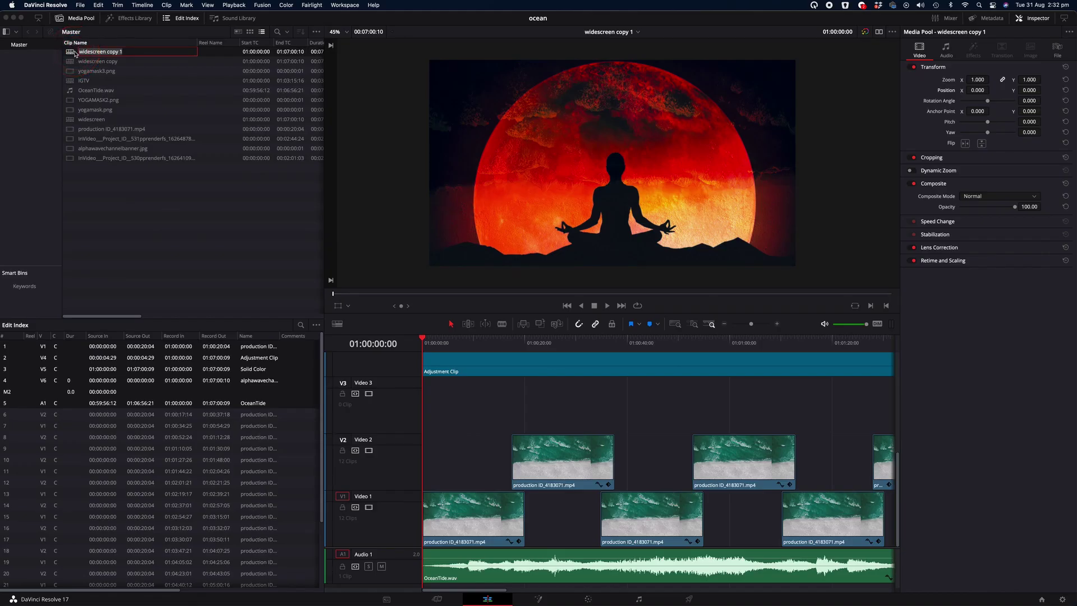
pyautogui.write('Por')
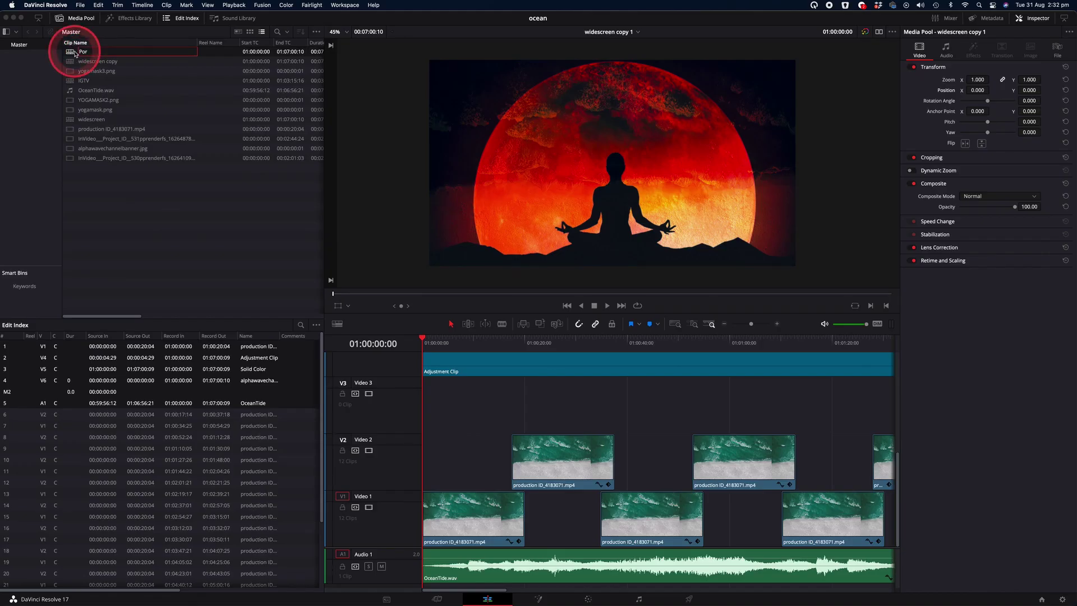
pyautogui.write('tait Timeline')
# Step: Make Portait Timeline the active timeline from the viewer's timeline list
pyautogui.click(635, 32)
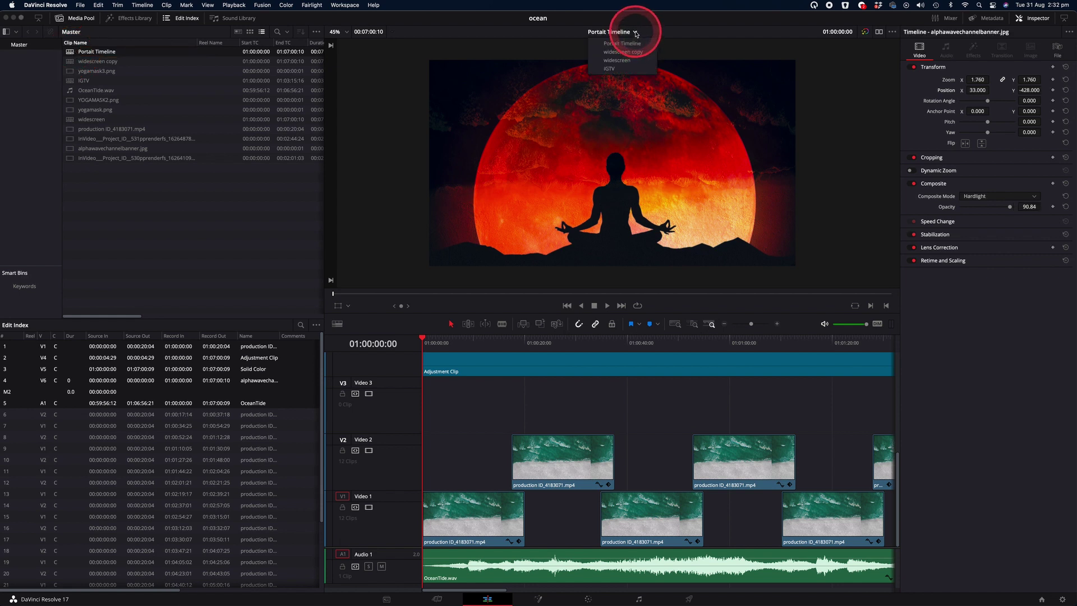
pyautogui.moveTo(636, 32)
pyautogui.mouseDown()
pyautogui.moveTo(619, 68)
pyautogui.moveTo(624, 47)
pyautogui.mouseUp()
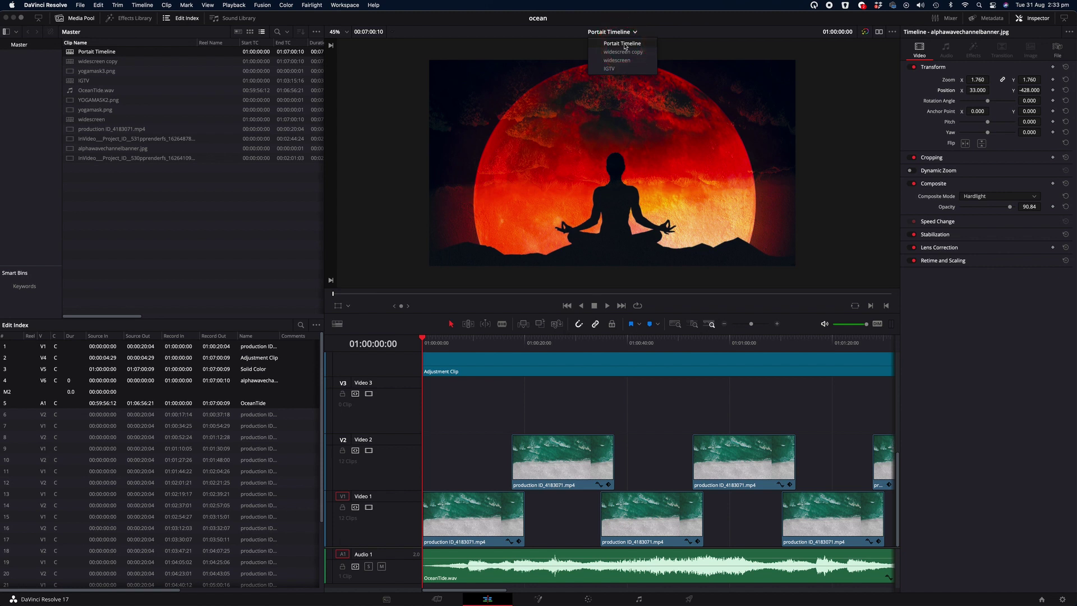
pyautogui.click(567, 440)
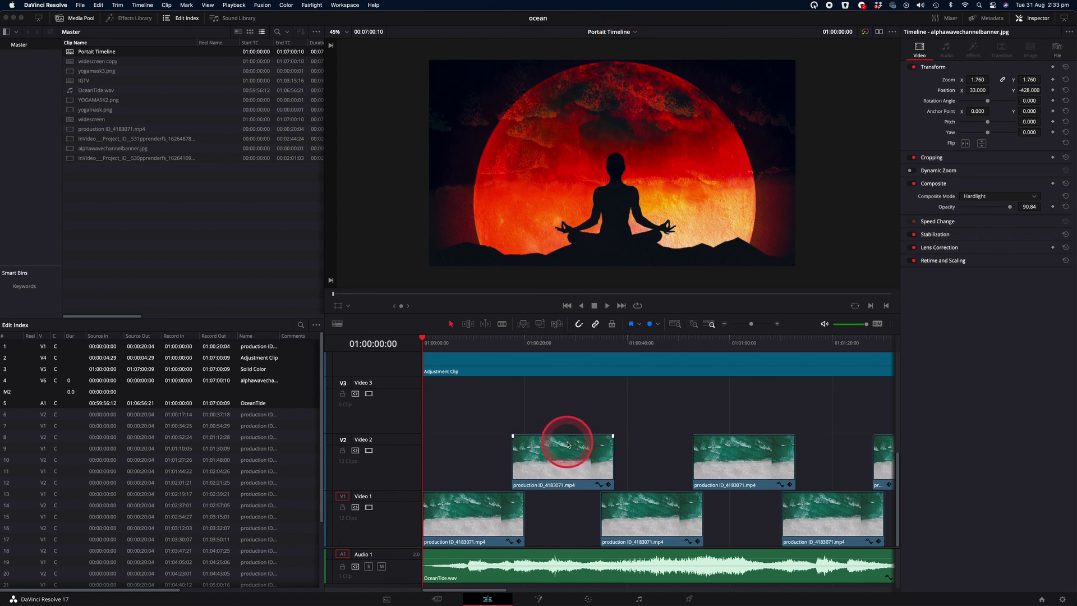
# Step: Open Portait Timeline's Timeline Settings and turn off Use Project Settings
pyautogui.rightClick(70, 51)
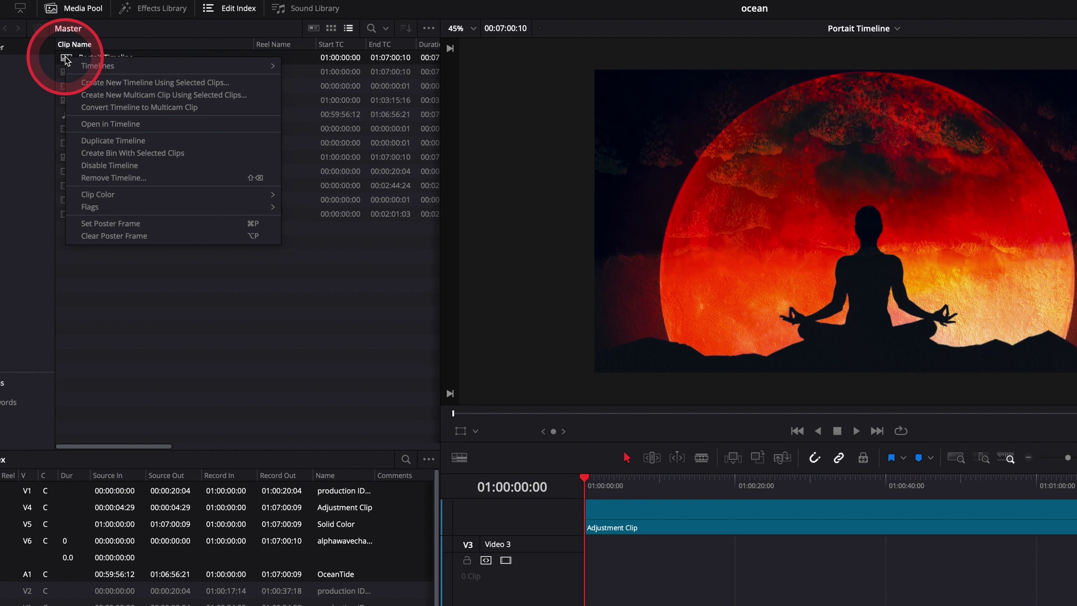
pyautogui.click(89, 67)
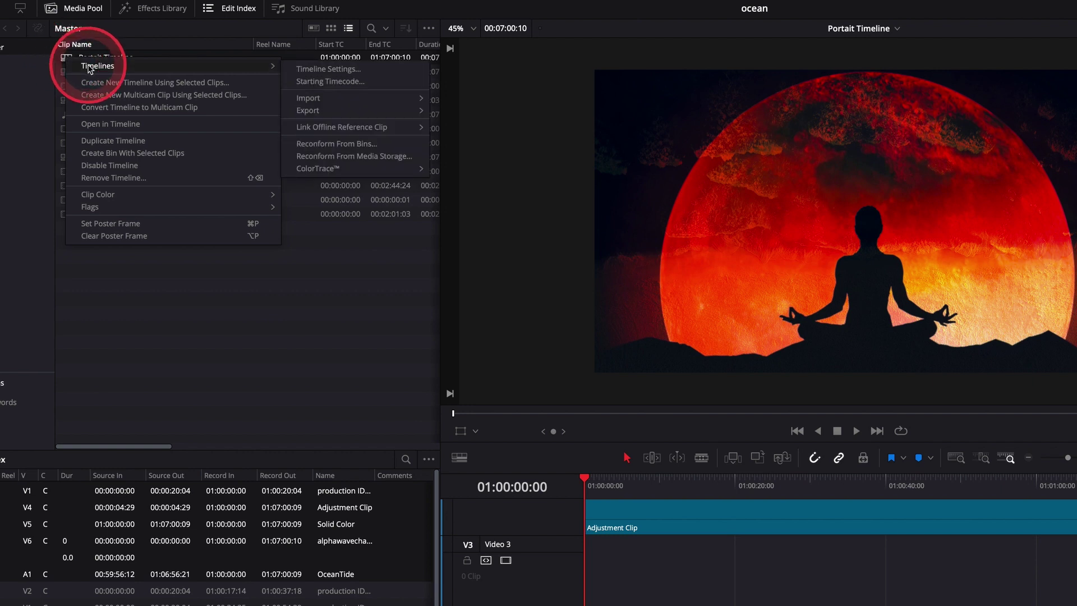
pyautogui.click(344, 70)
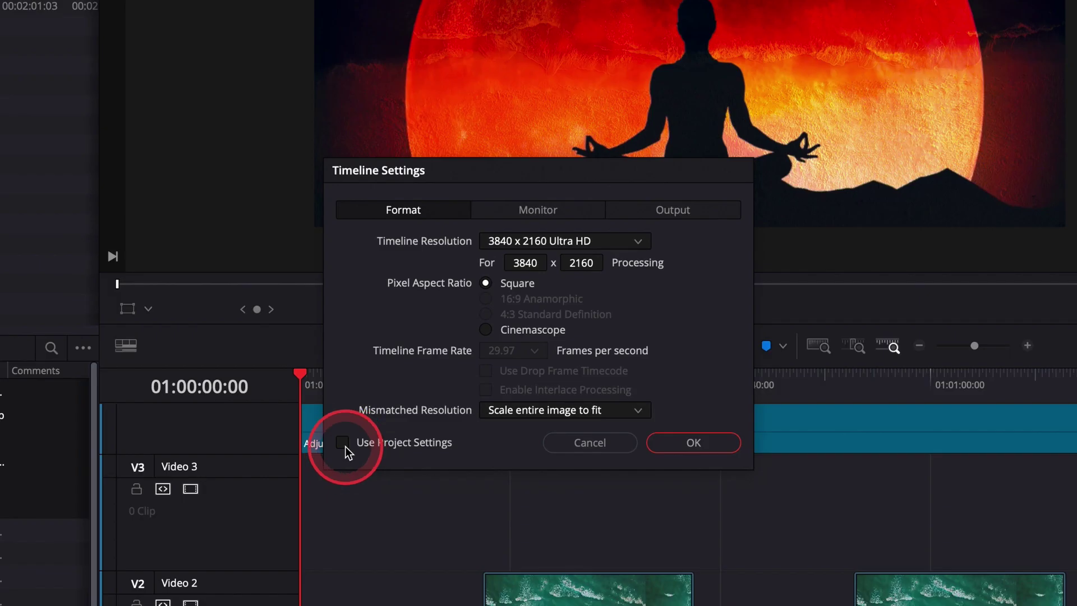
pyautogui.click(617, 527)
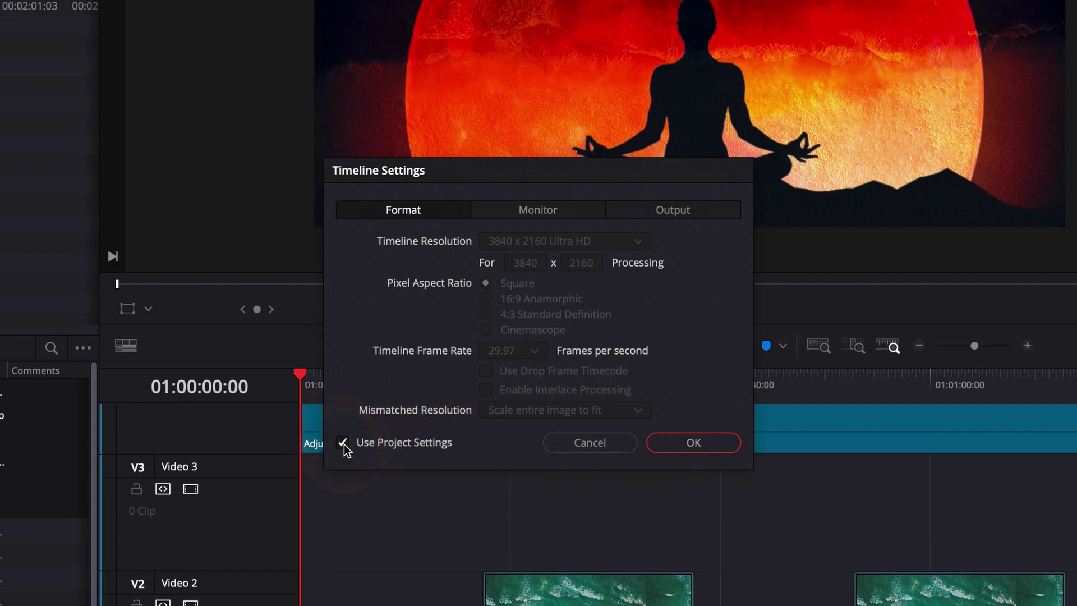
pyautogui.click(343, 442)
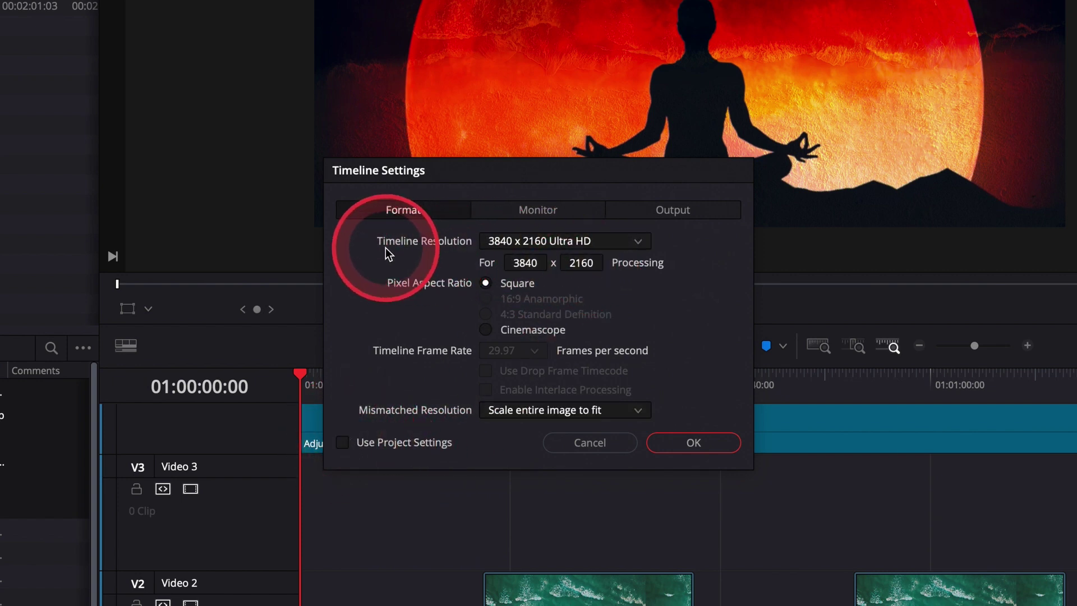
# Step: Set a Custom timeline resolution of 1080 x 1920 and apply it
pyautogui.click(576, 241)
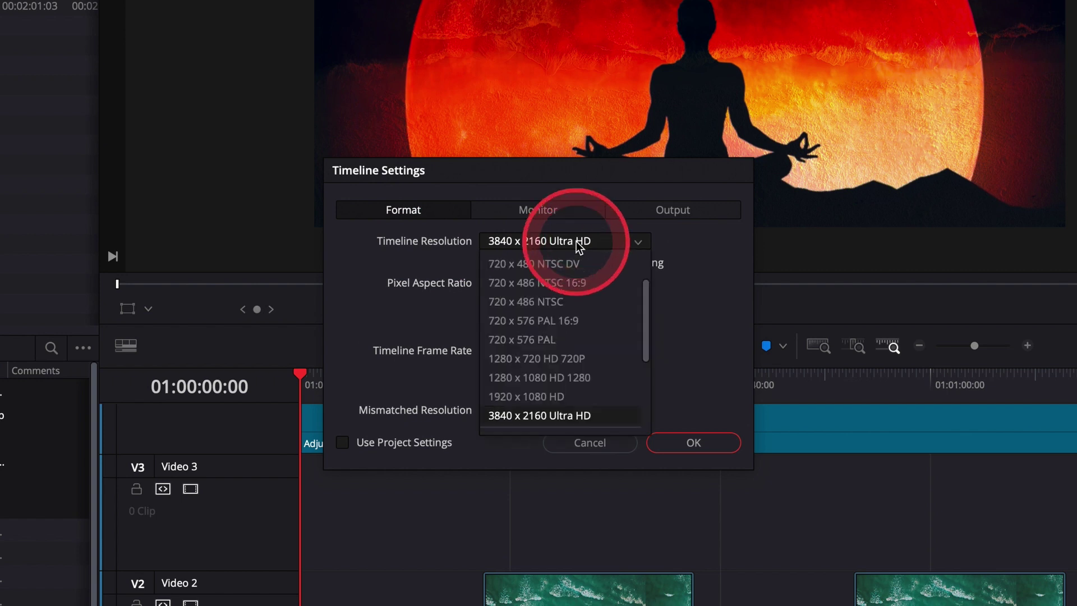
pyautogui.scroll(3, 572, 288)
pyautogui.click(542, 263)
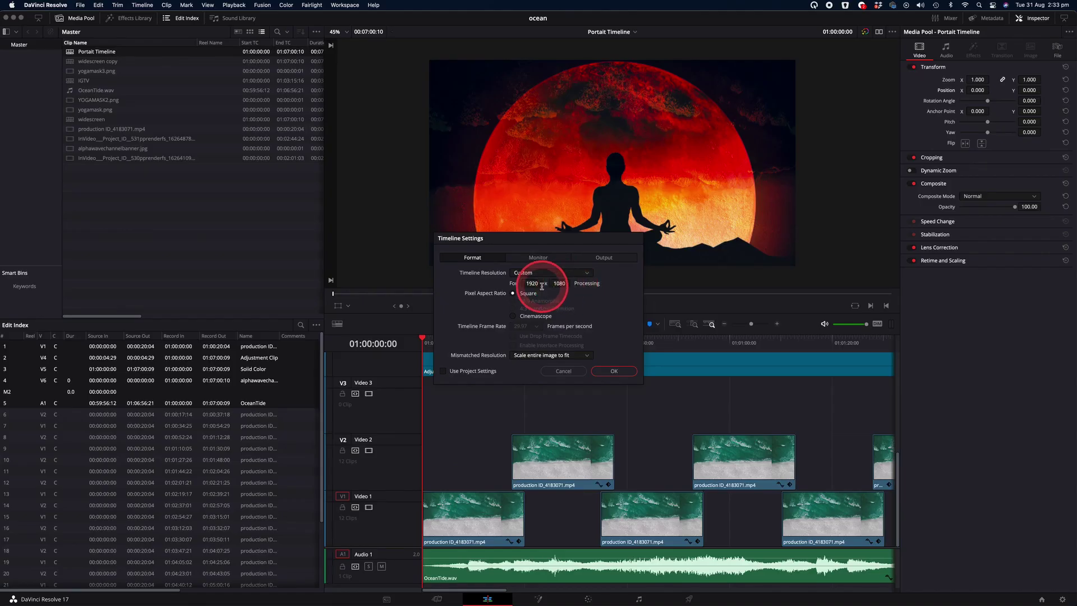
pyautogui.click(539, 284)
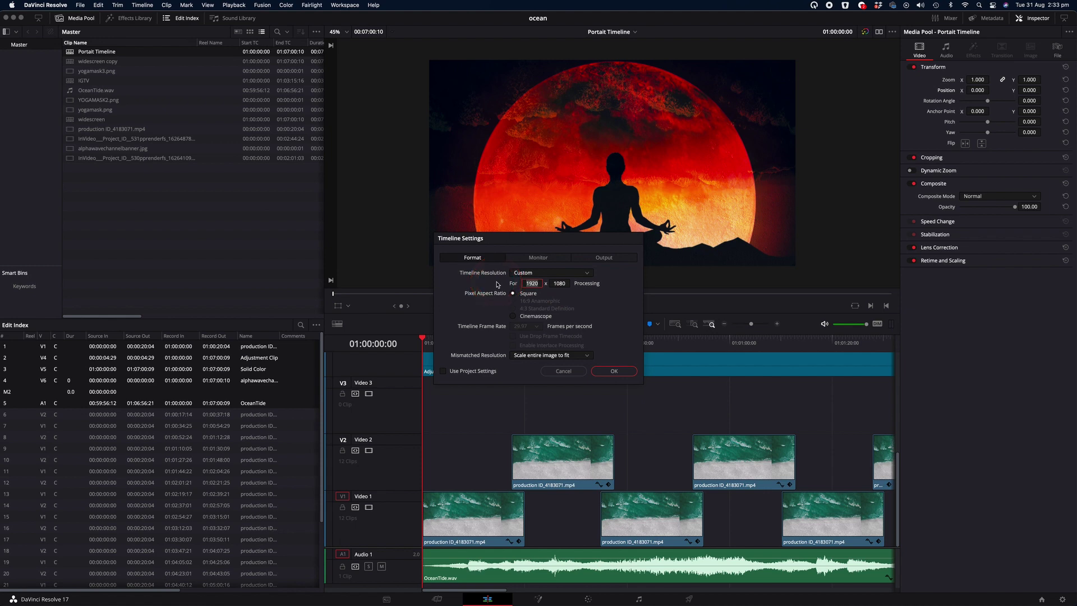
pyautogui.write('1080')
pyautogui.press('Tab')
pyautogui.write('1920')
pyautogui.click(610, 304)
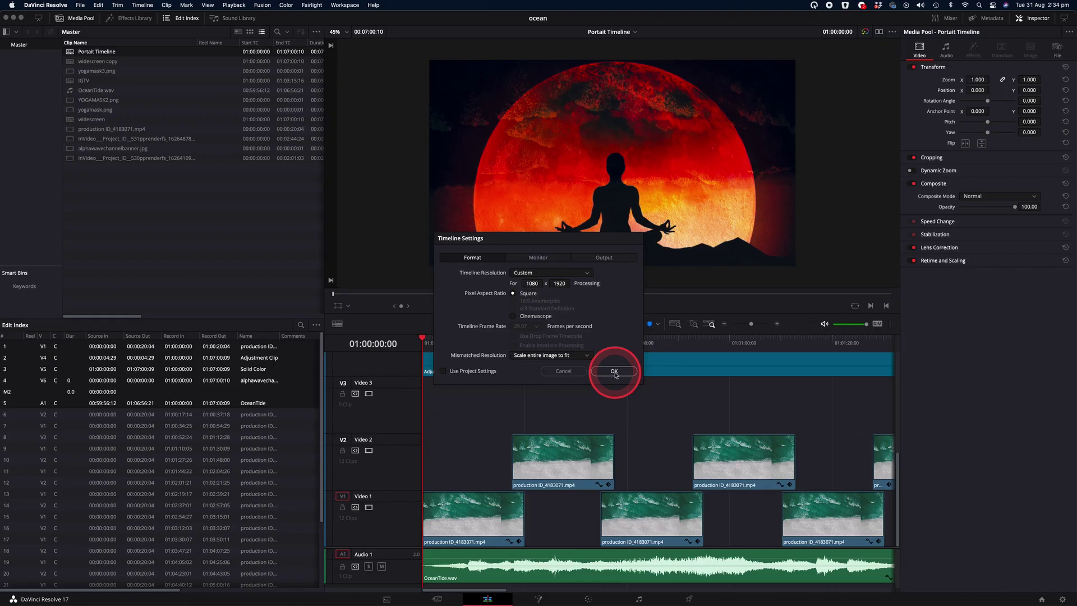
pyautogui.click(614, 372)
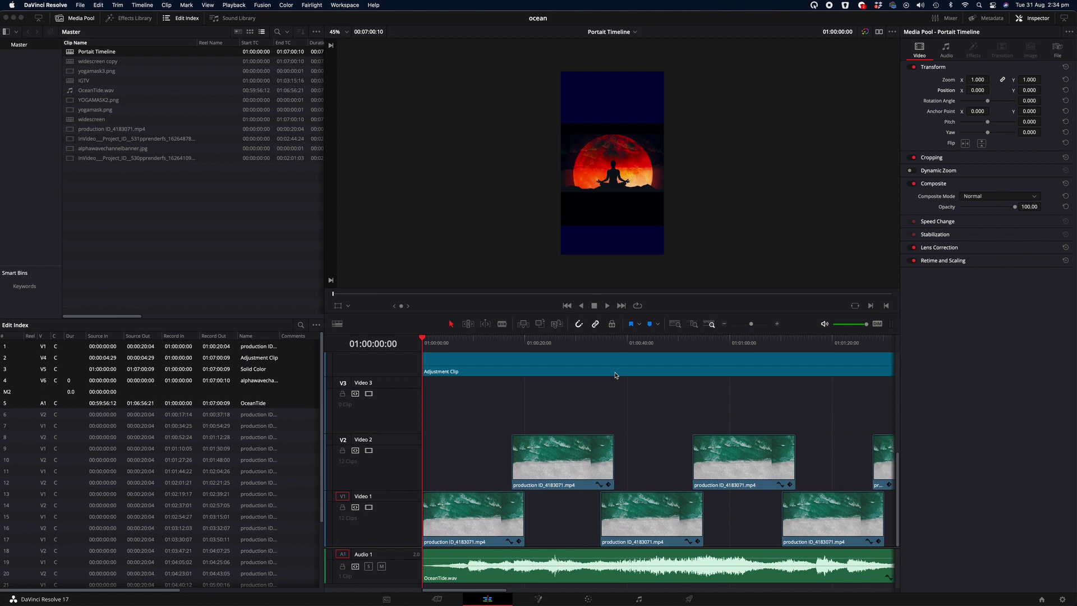
# Step: Select all clips and raise the Inspector Zoom and Position until the moon image fills the portrait frame
pyautogui.press('super+a')
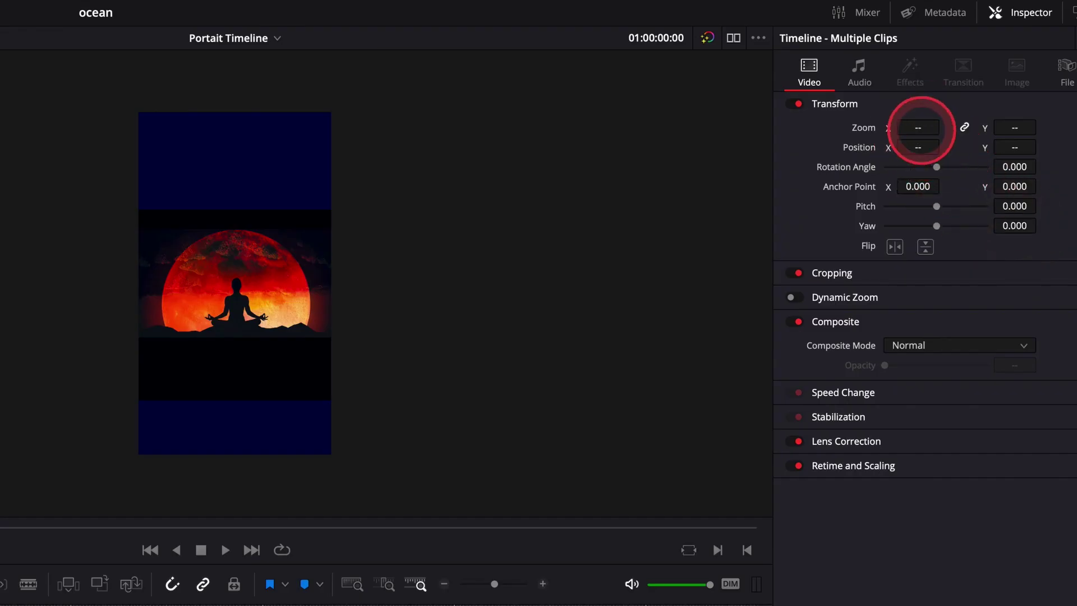
pyautogui.moveTo(982, 82); pyautogui.dragTo(1034, 52)
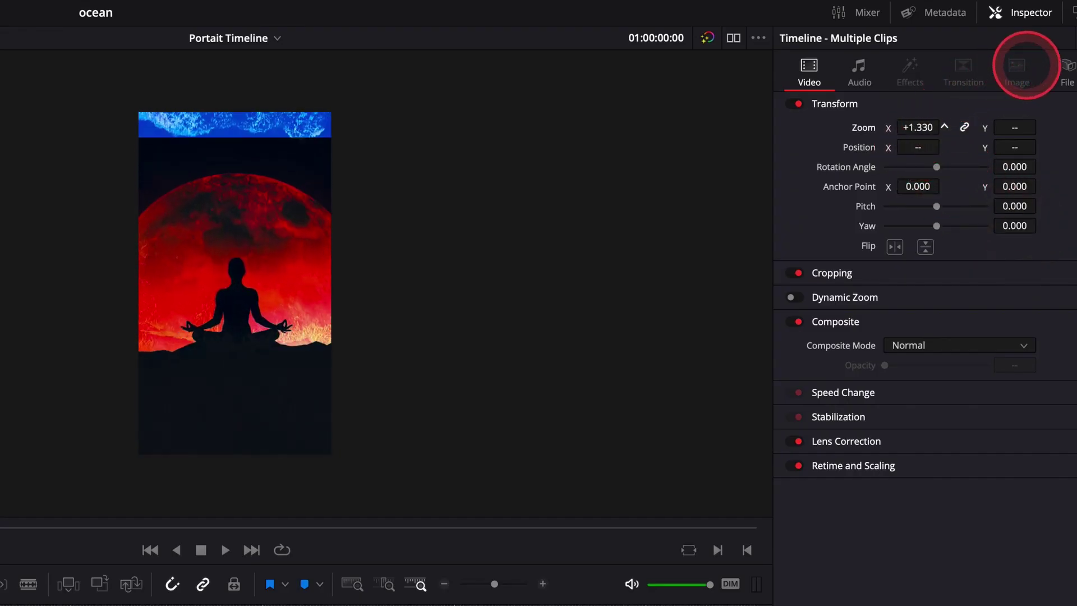
pyautogui.moveTo(1005, 149)
pyautogui.mouseDown()
pyautogui.moveTo(993, 173)
pyautogui.moveTo(1050, 113)
pyautogui.moveTo(95, 544)
pyautogui.moveTo(1015, 149)
pyautogui.mouseUp()
pyautogui.moveTo(927, 137)
pyautogui.mouseDown()
pyautogui.moveTo(937, 111)
pyautogui.moveTo(925, 132)
pyautogui.mouseUp()
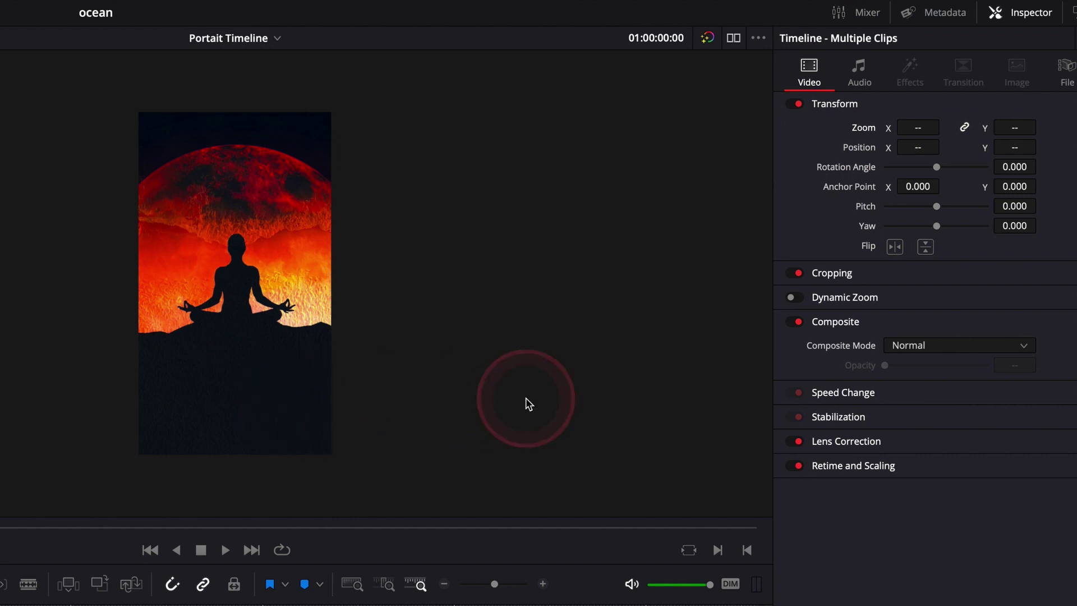
pyautogui.click(186, 5)
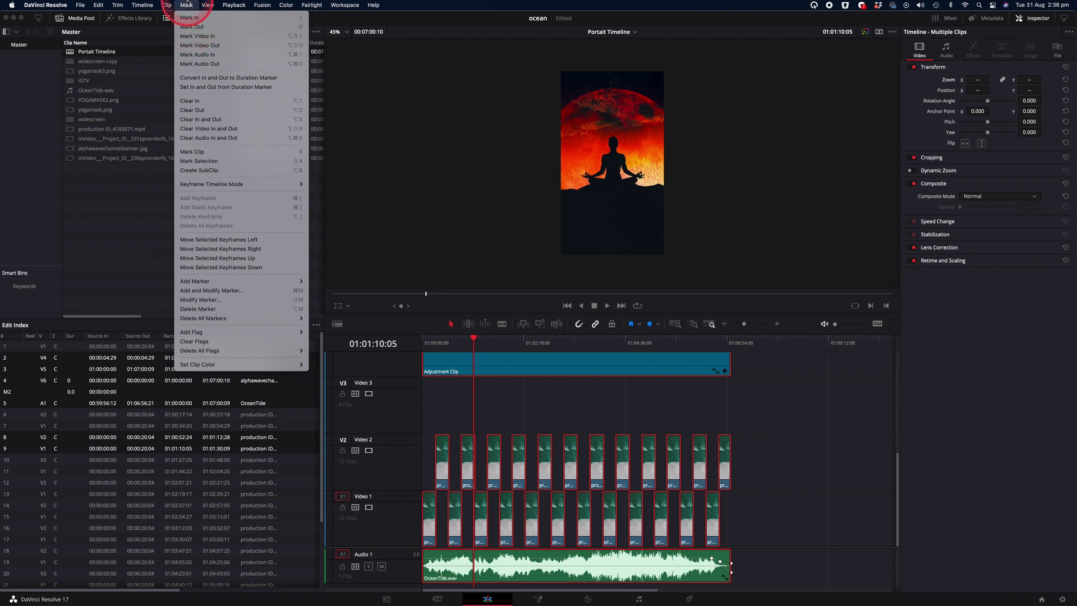
# Step: Place the playhead at 01:04:40:12 and mark the out point there, giving a 00:01:28:10 range
pyautogui.click(193, 26)
pyautogui.moveTo(473, 336); pyautogui.dragTo(564, 365)
pyautogui.click(184, 3)
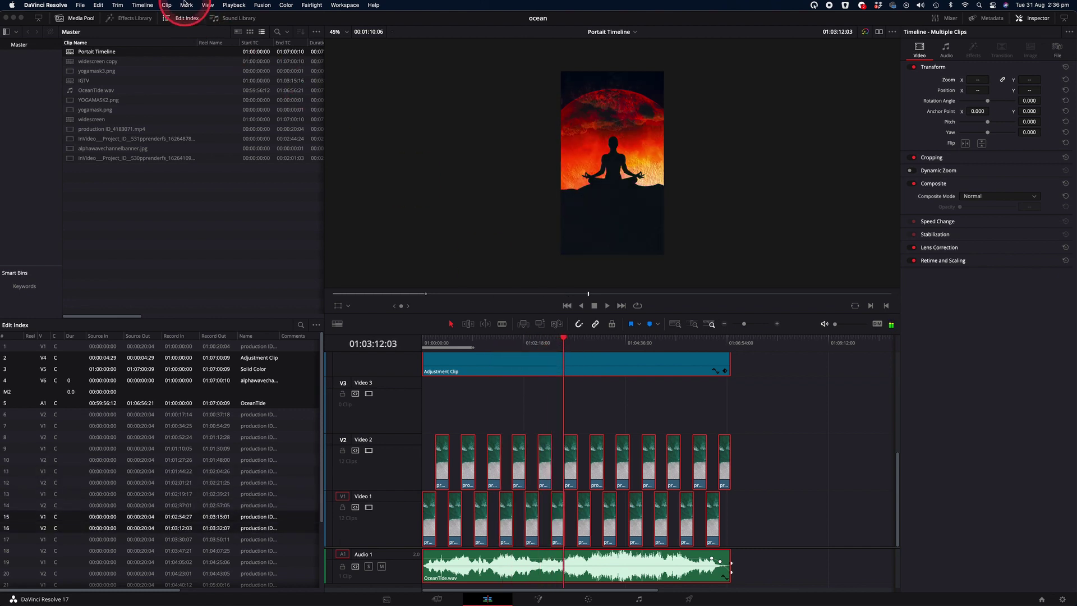
pyautogui.click(589, 445)
pyautogui.click(626, 344)
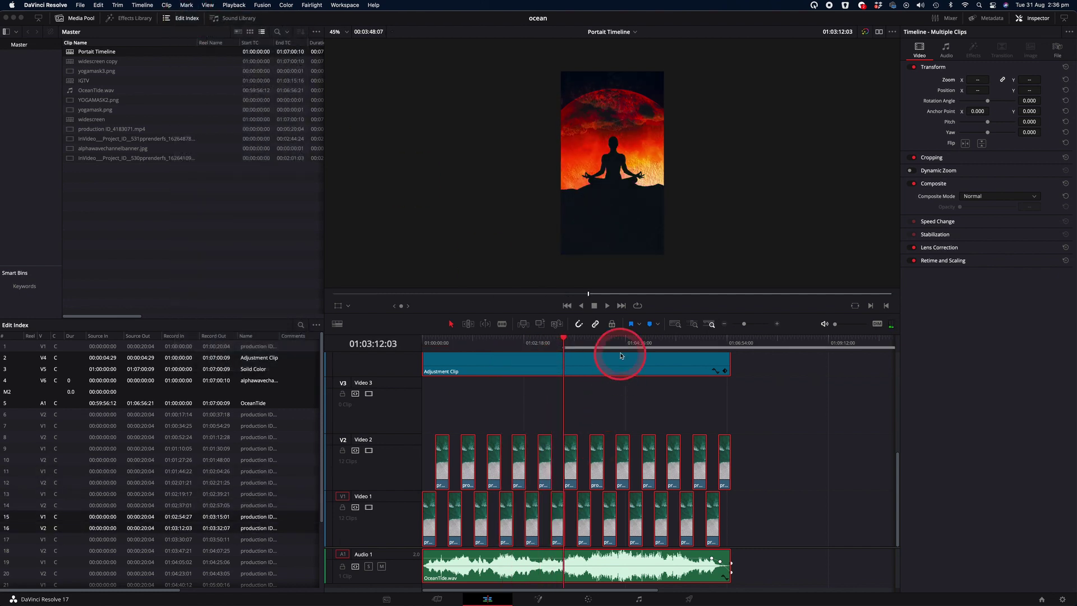
pyautogui.click(187, 4)
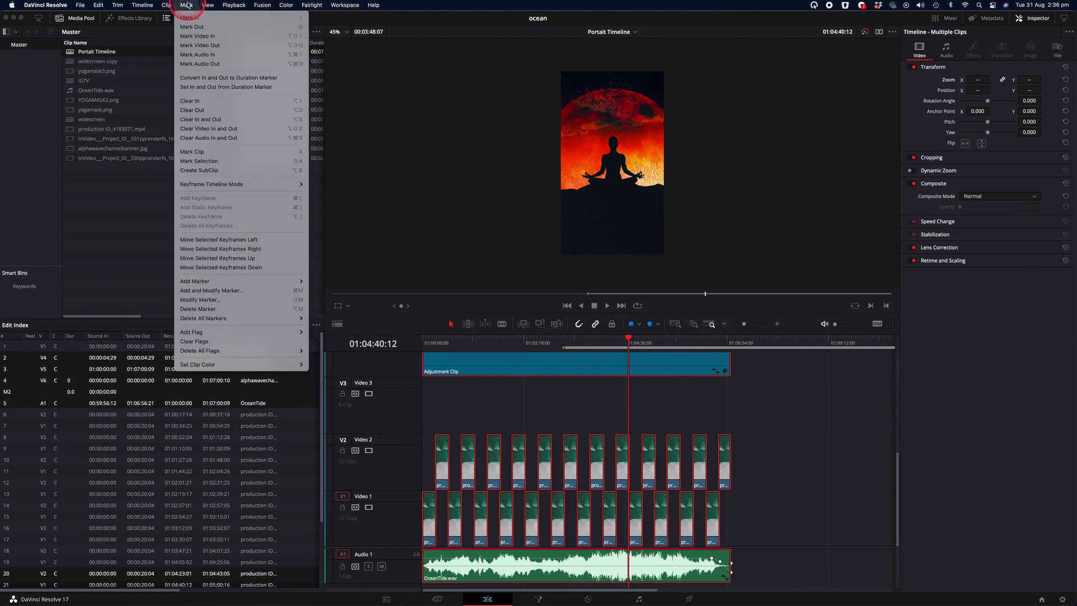
pyautogui.click(192, 25)
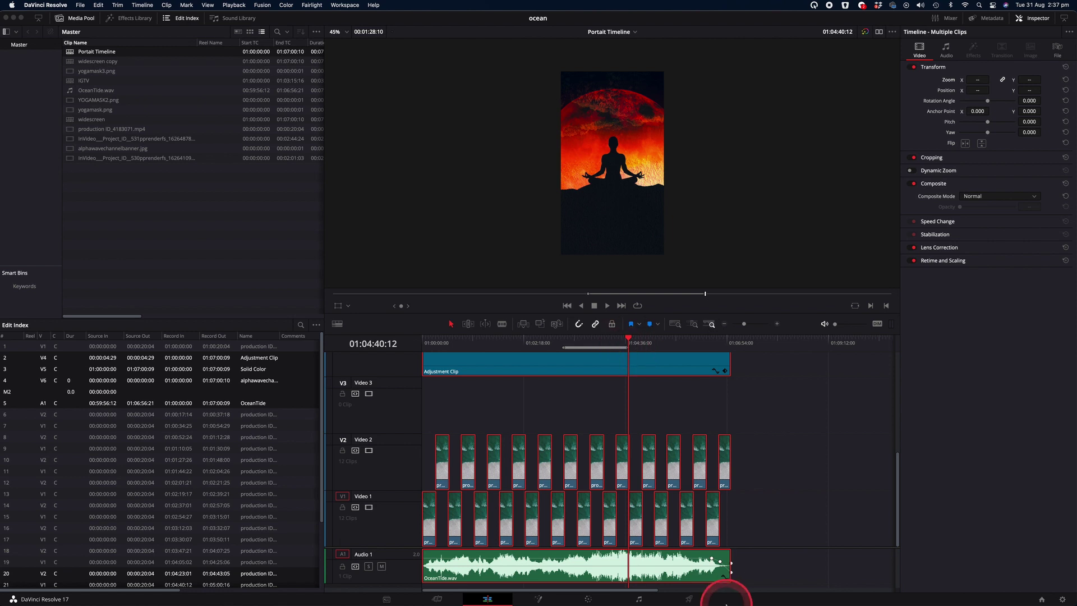
# Step: On the Deliver page, compare the Custom, YouTube, Vimeo, Twitter and ProRes Master render presets
pyautogui.click(689, 600)
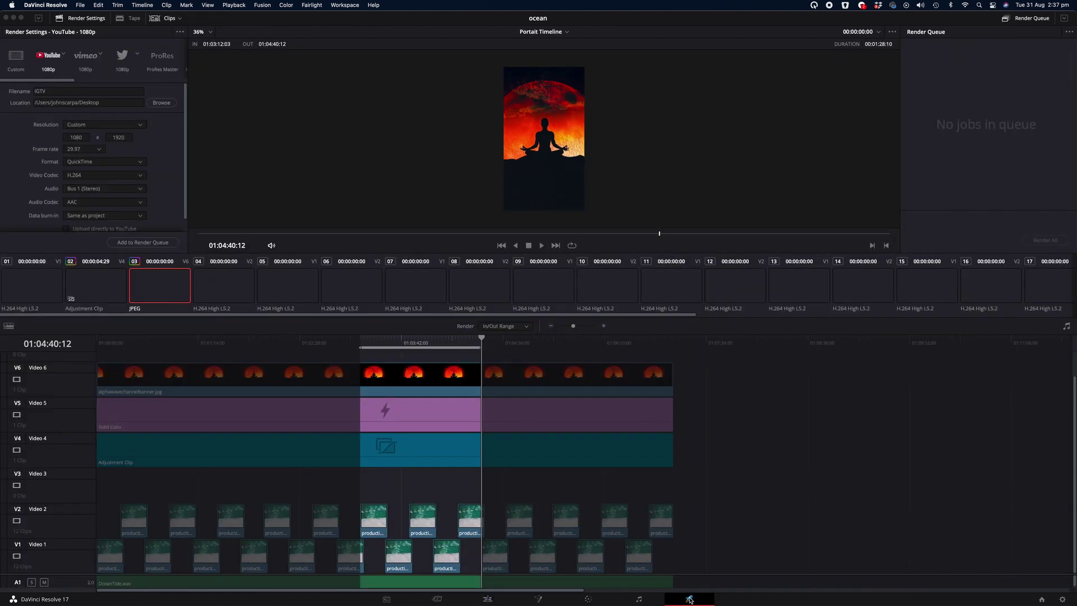
pyautogui.click(737, 388)
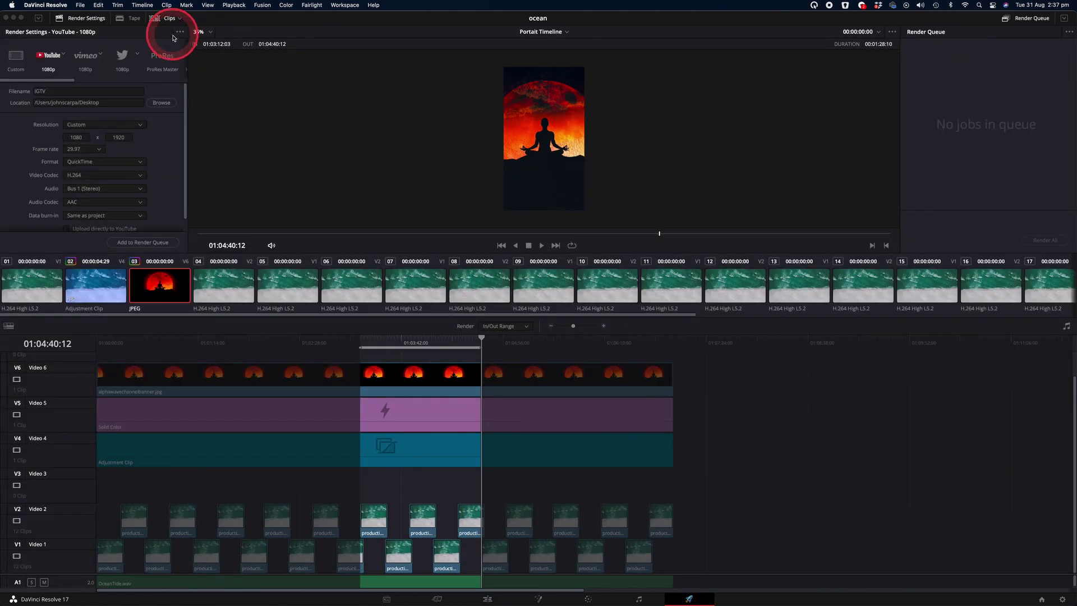
pyautogui.click(17, 56)
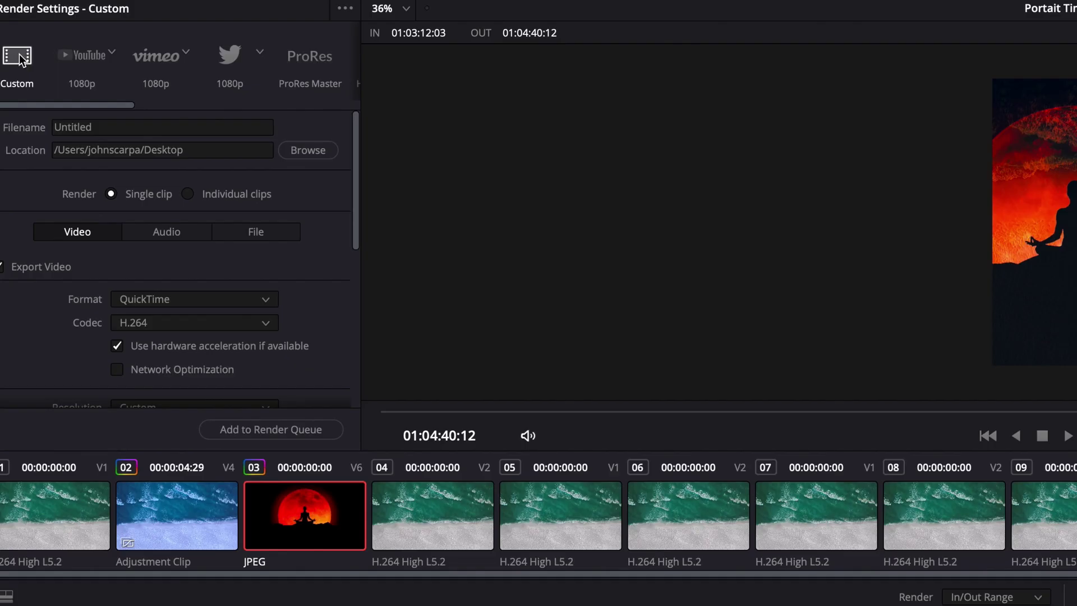
pyautogui.click(84, 56)
pyautogui.click(152, 62)
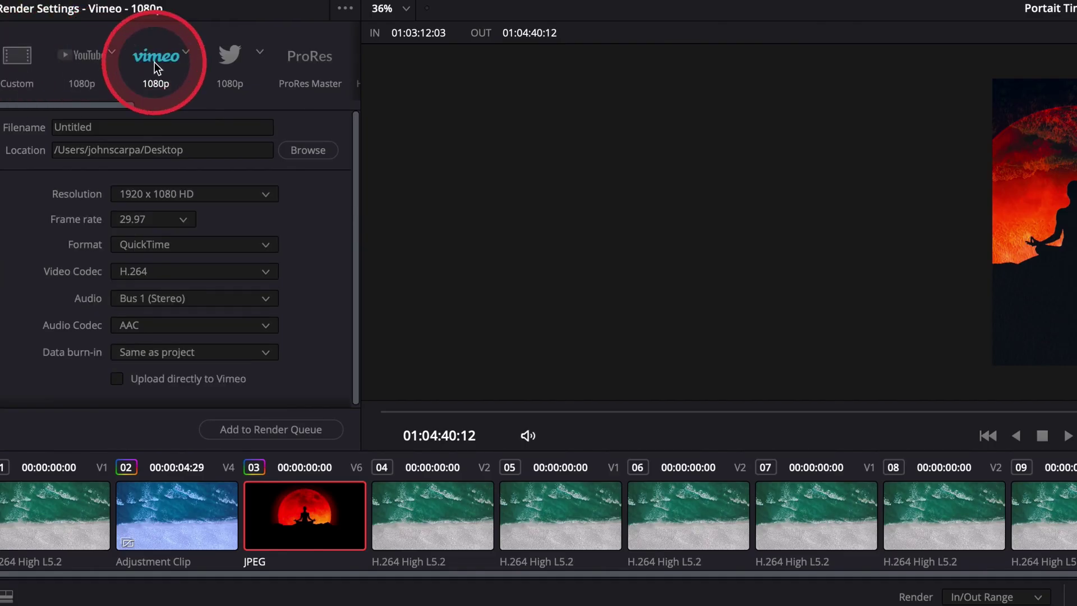
pyautogui.click(92, 66)
pyautogui.click(146, 63)
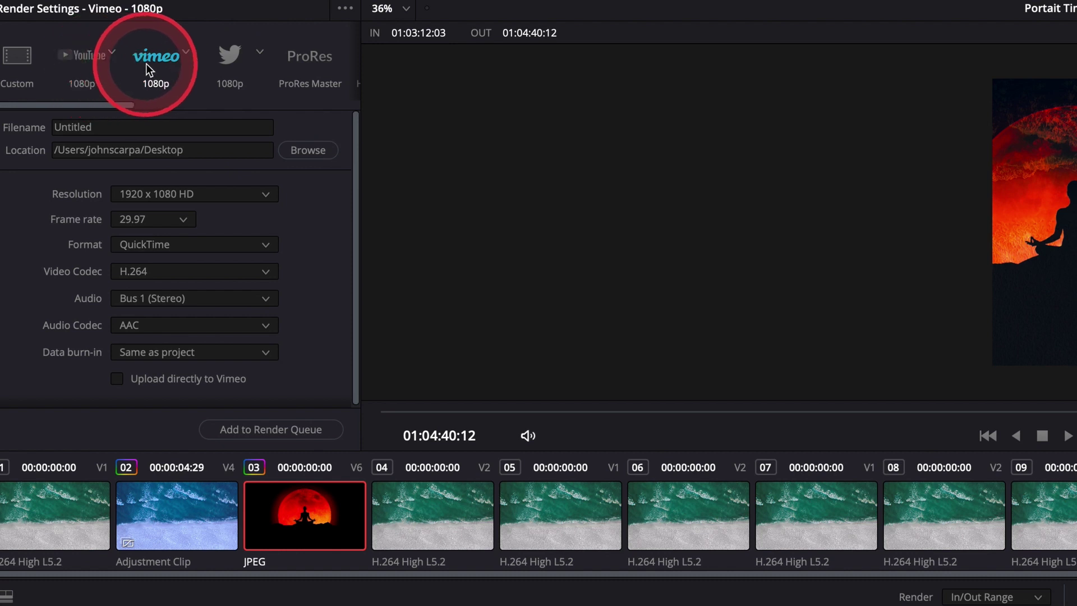
pyautogui.click(230, 58)
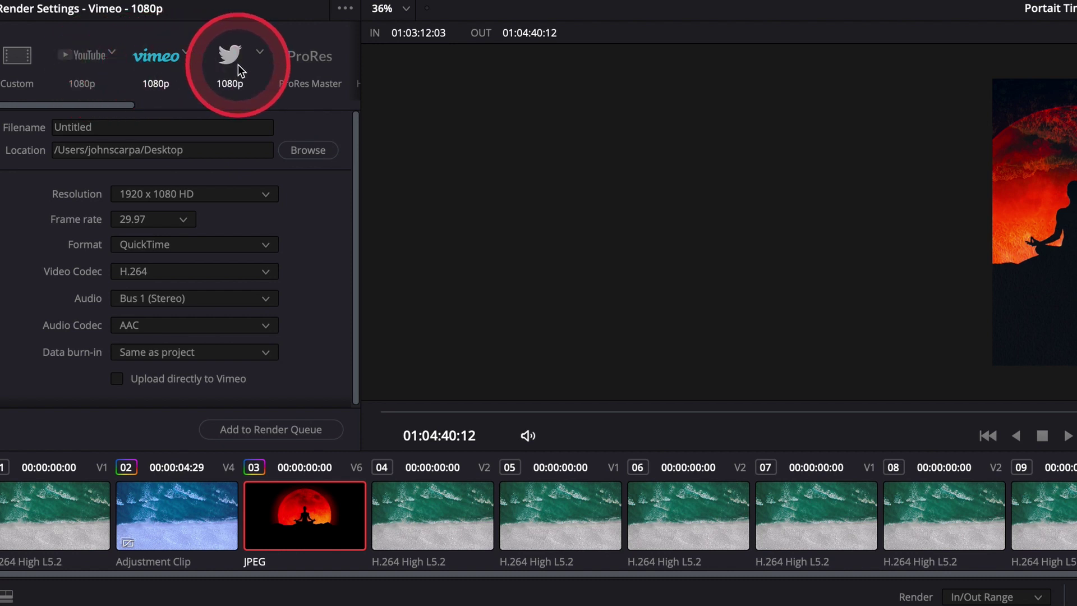
pyautogui.click(310, 68)
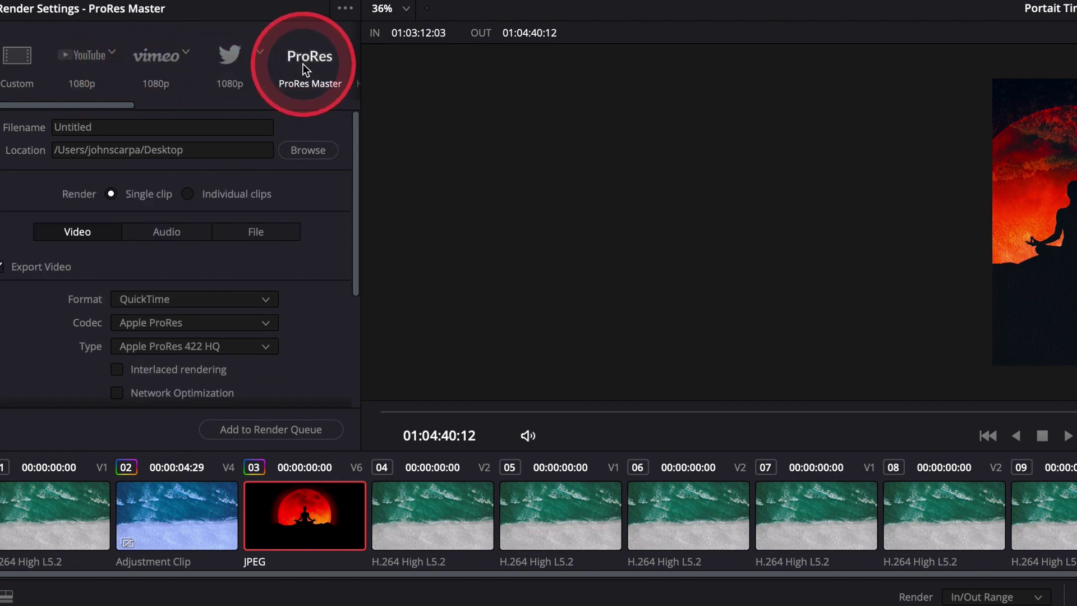
# Step: Settle on the YouTube 1080p render preset and select the output file name
pyautogui.click(76, 58)
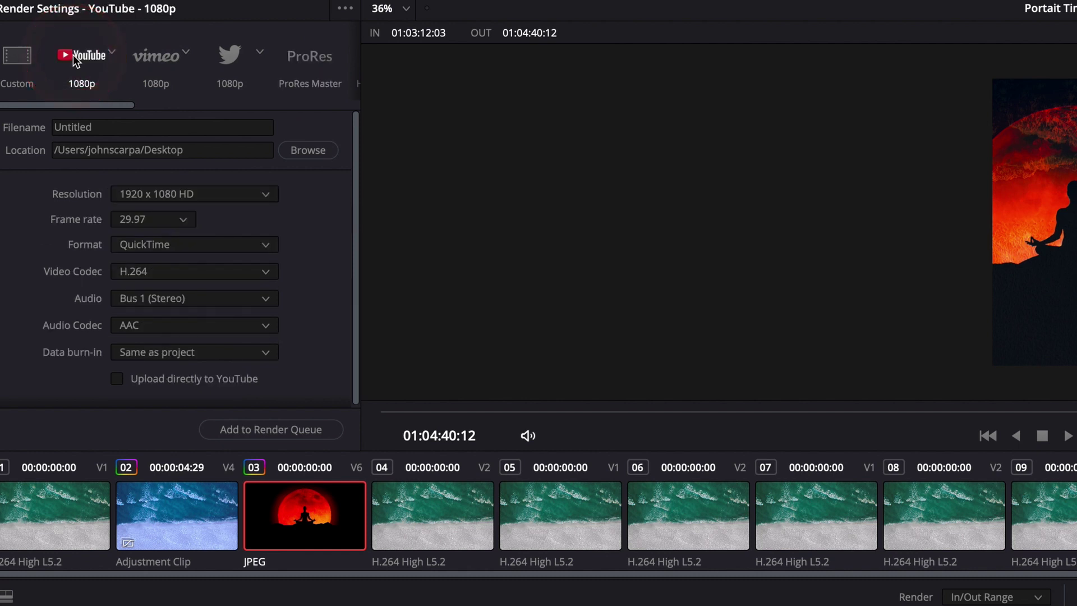
pyautogui.click(73, 56)
pyautogui.click(207, 200)
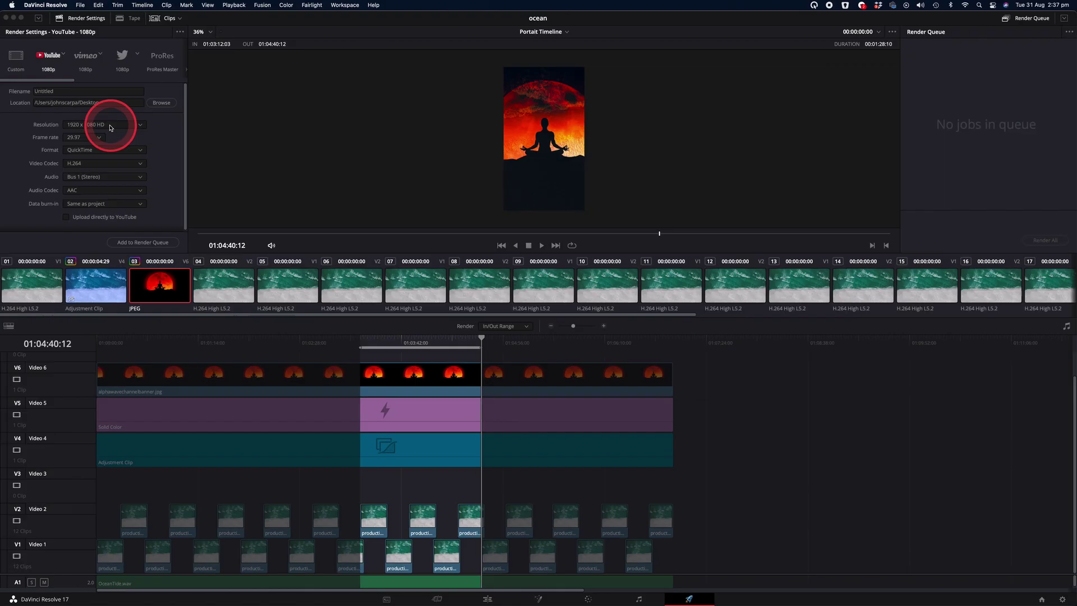
pyautogui.click(42, 56)
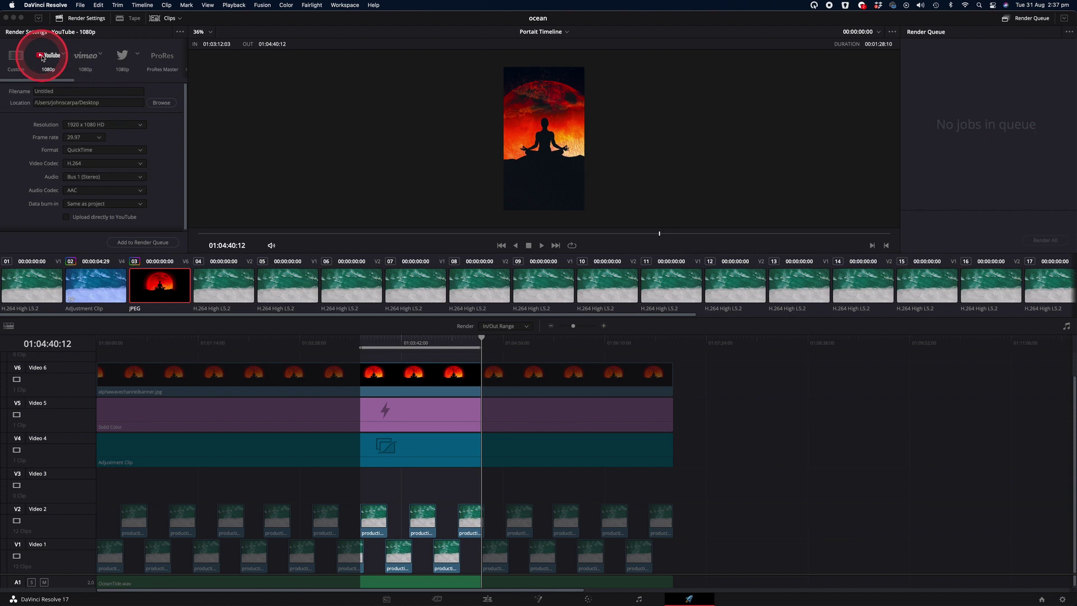
pyautogui.click(17, 56)
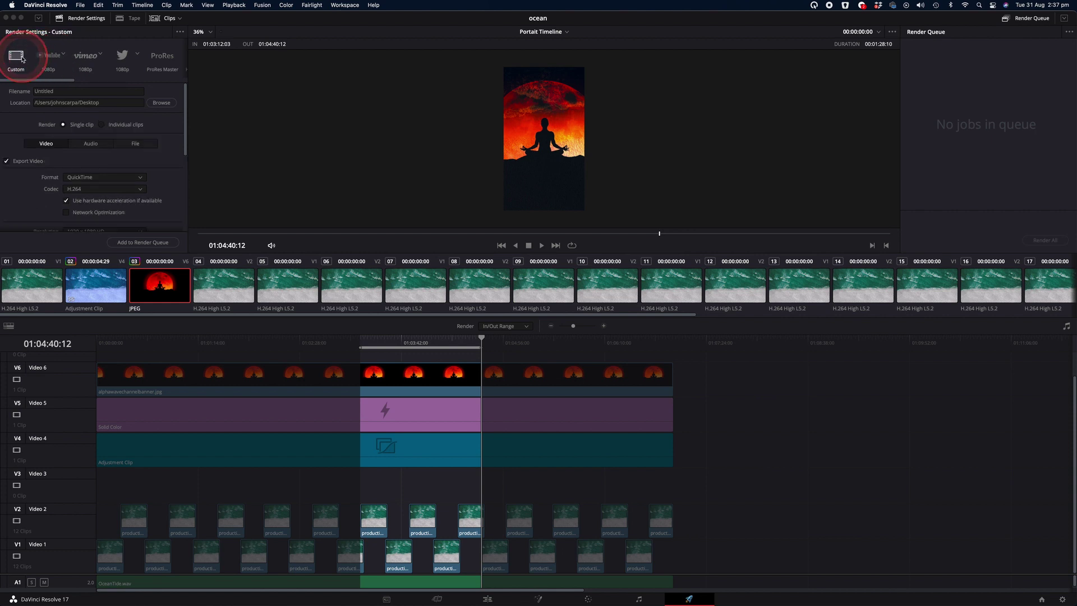
pyautogui.click(49, 56)
pyautogui.click(9, 89)
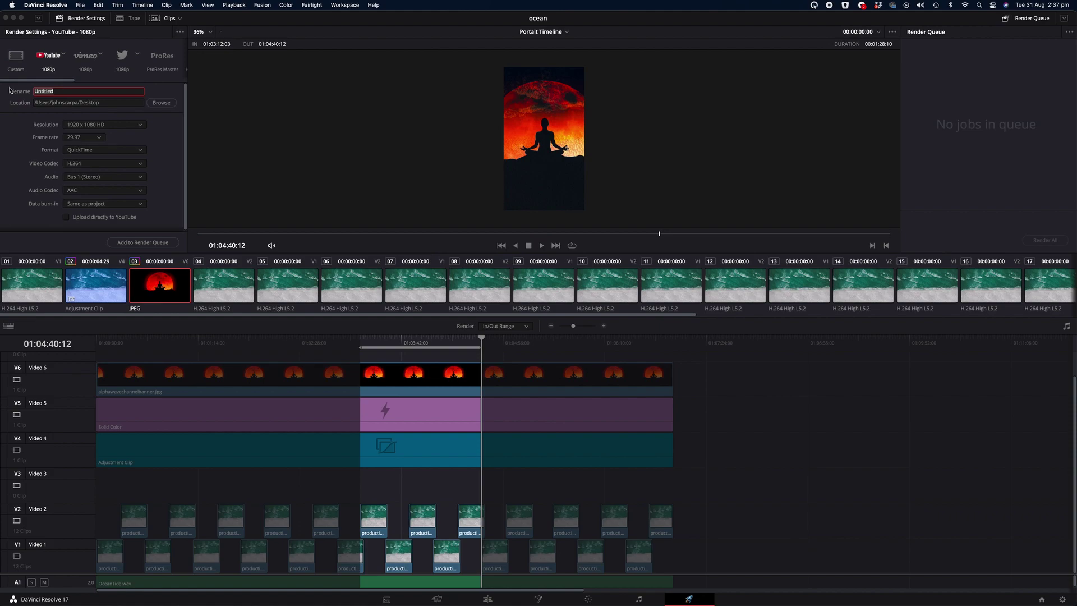
# Step: Name the output 'portrait video' and choose a Custom output resolution
pyautogui.write('portrait video')
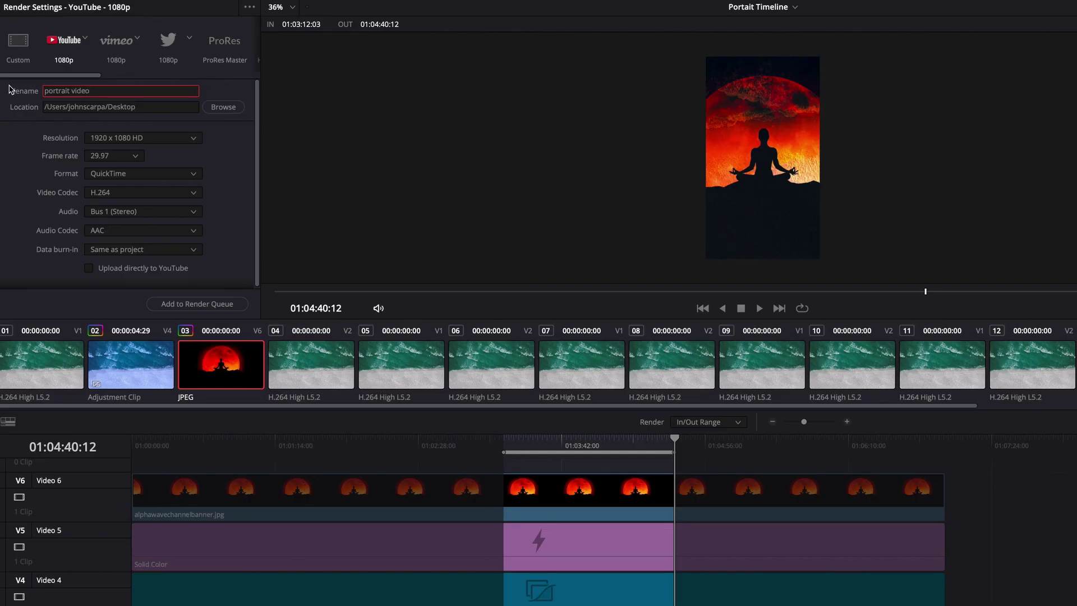
pyautogui.click(221, 110)
pyautogui.click(185, 140)
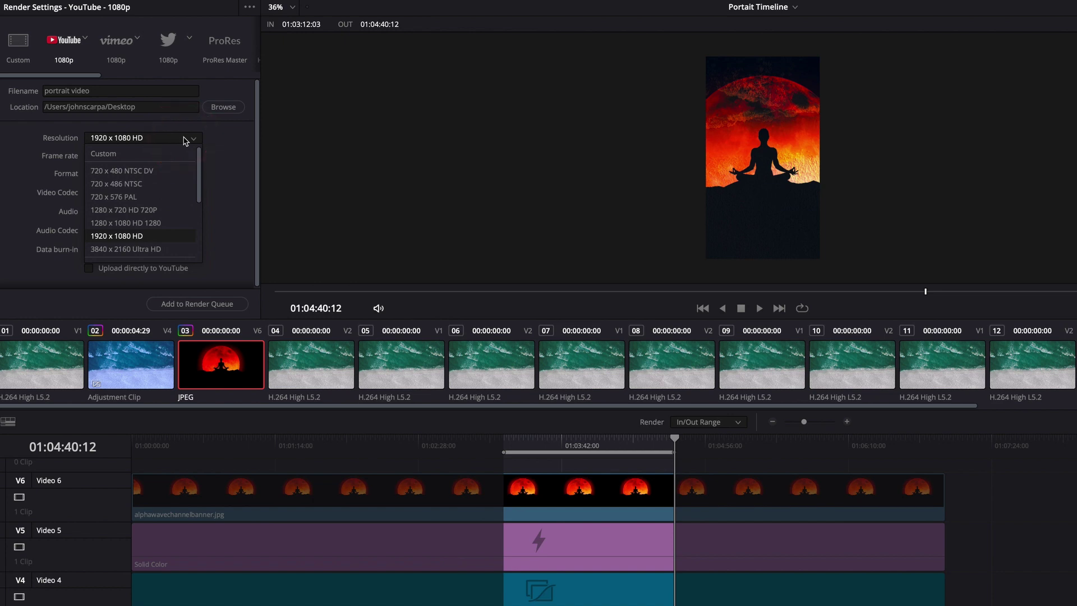
pyautogui.click(103, 153)
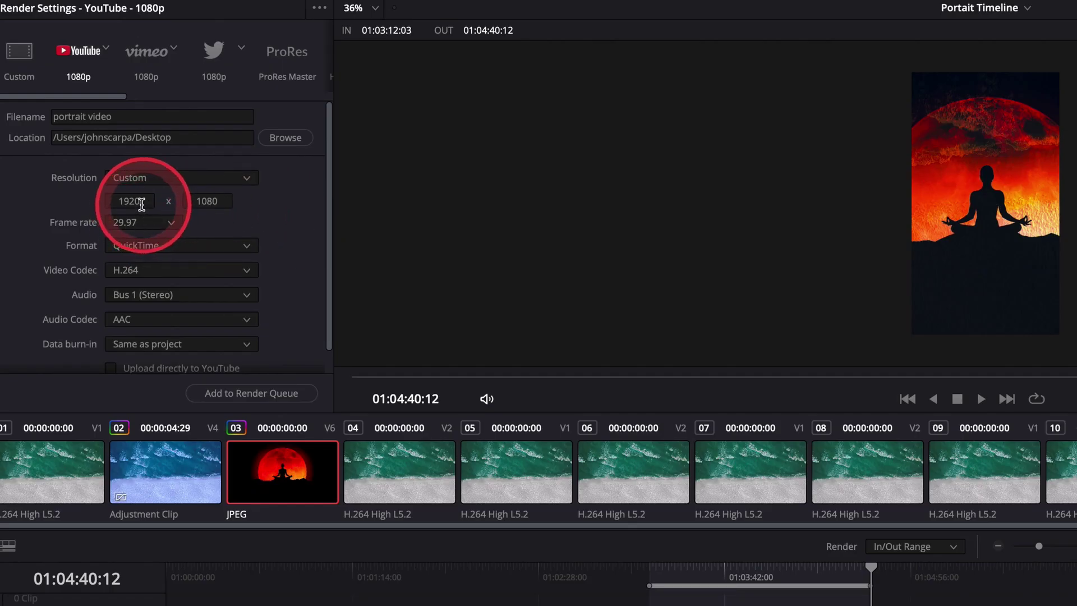
# Step: Enter 1080 × 1920 as the custom output resolution
pyautogui.click(111, 151)
pyautogui.click(148, 178)
pyautogui.click(148, 198)
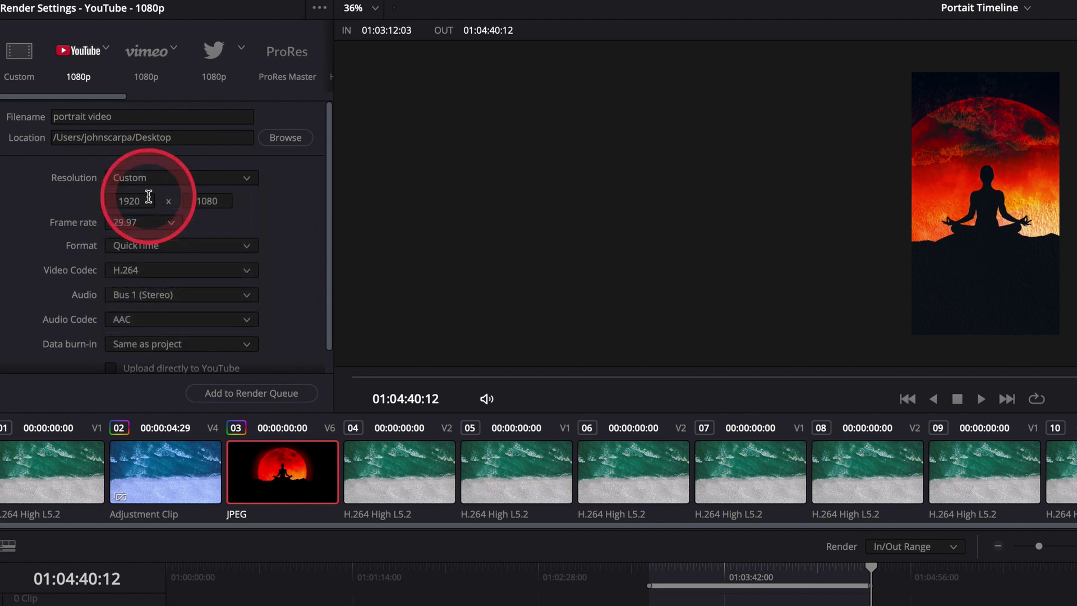
pyautogui.doubleClick(148, 201)
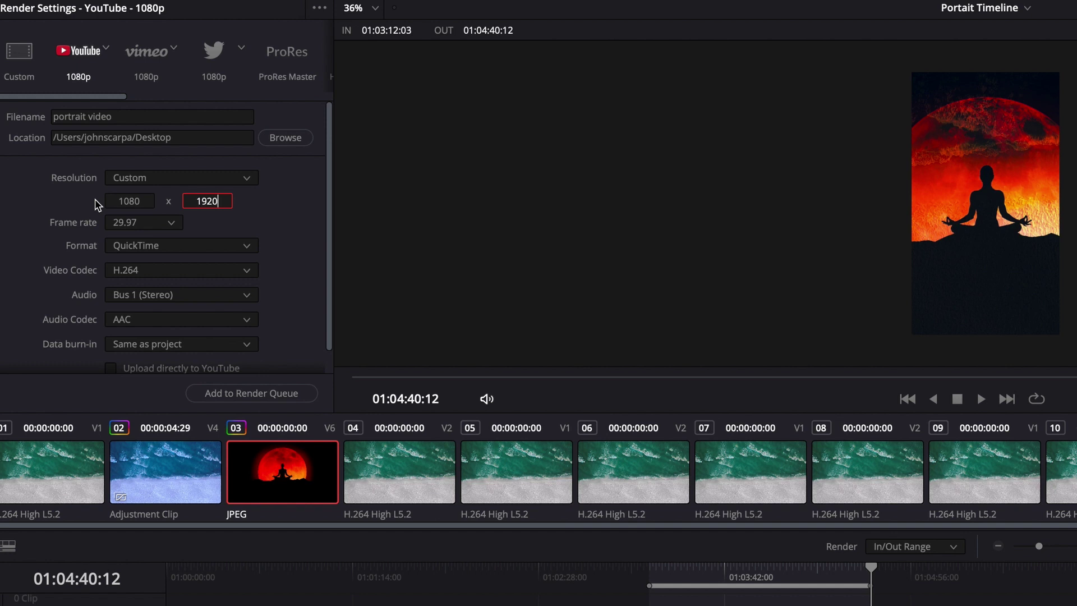
pyautogui.click(151, 204)
pyautogui.click(289, 258)
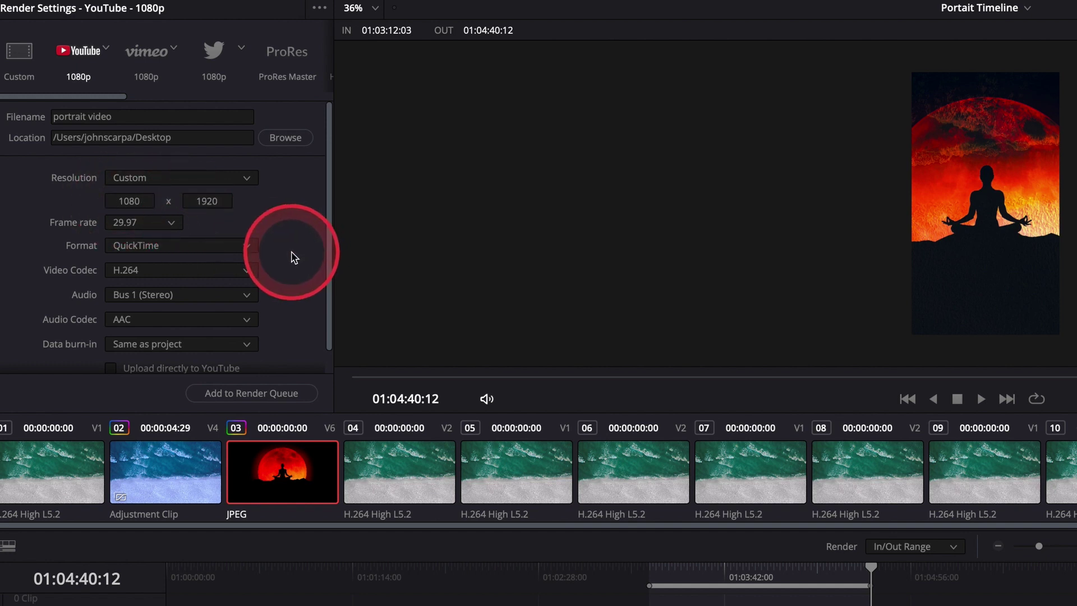
pyautogui.scroll(-1, 289, 258)
pyautogui.click(127, 206)
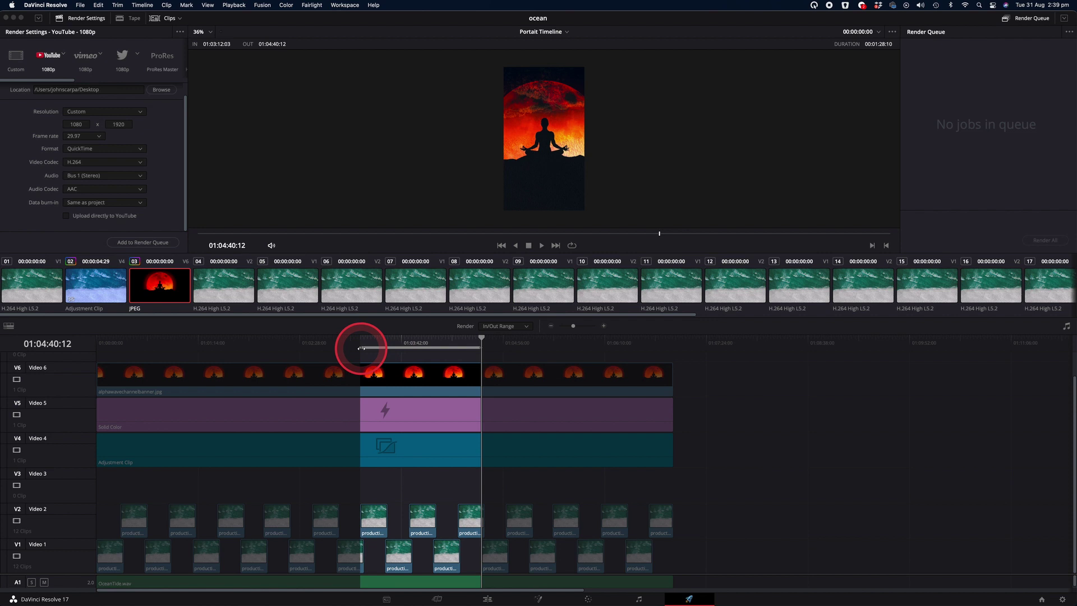
# Step: Set the render range from 01:00:00:00 to 01:01:14:21 and add the job to the Render Queue
pyautogui.moveTo(361, 348); pyautogui.dragTo(241, 347)
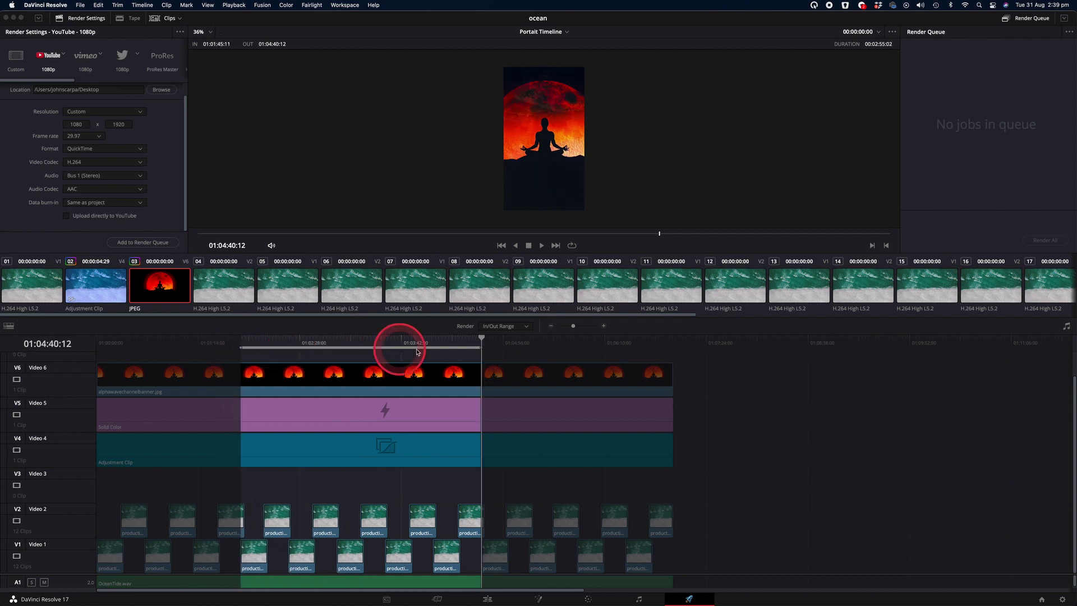
pyautogui.moveTo(483, 349); pyautogui.dragTo(384, 347)
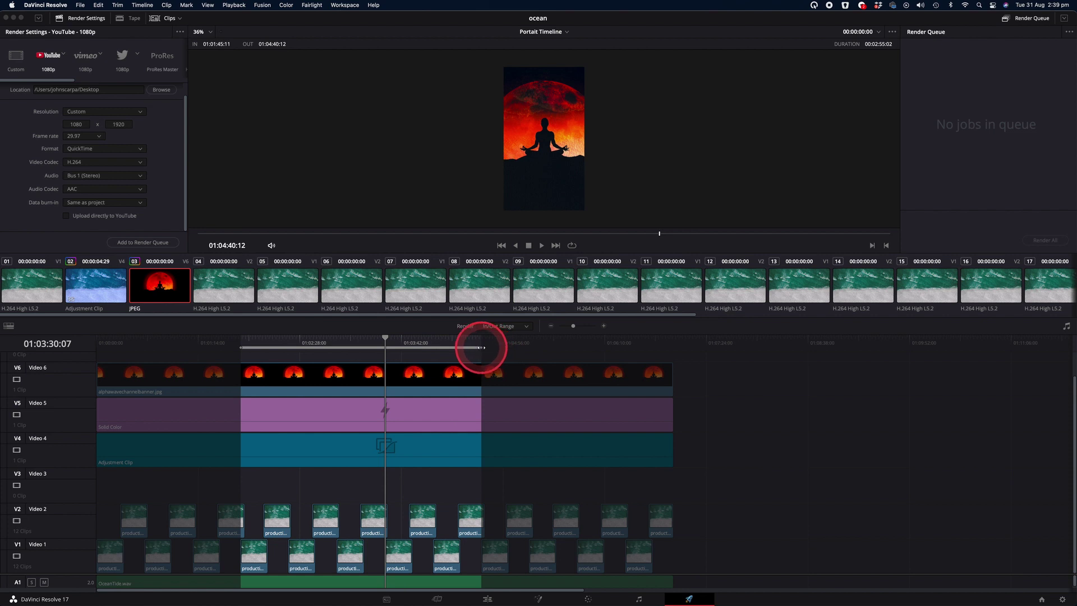
pyautogui.moveTo(481, 348); pyautogui.dragTo(333, 348)
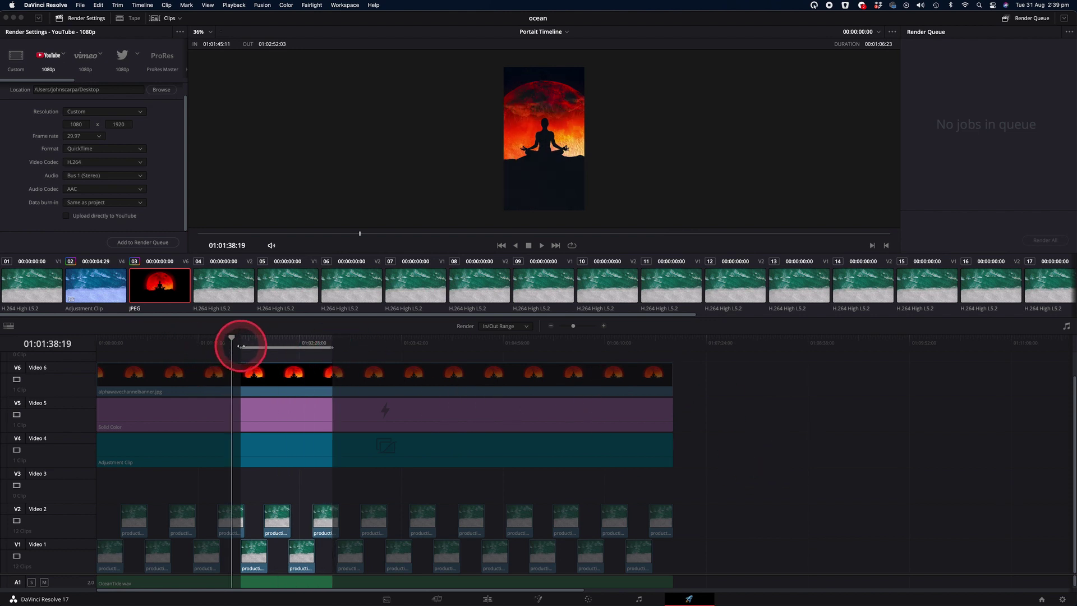
pyautogui.moveTo(240, 347); pyautogui.dragTo(124, 345)
pyautogui.click(333, 356)
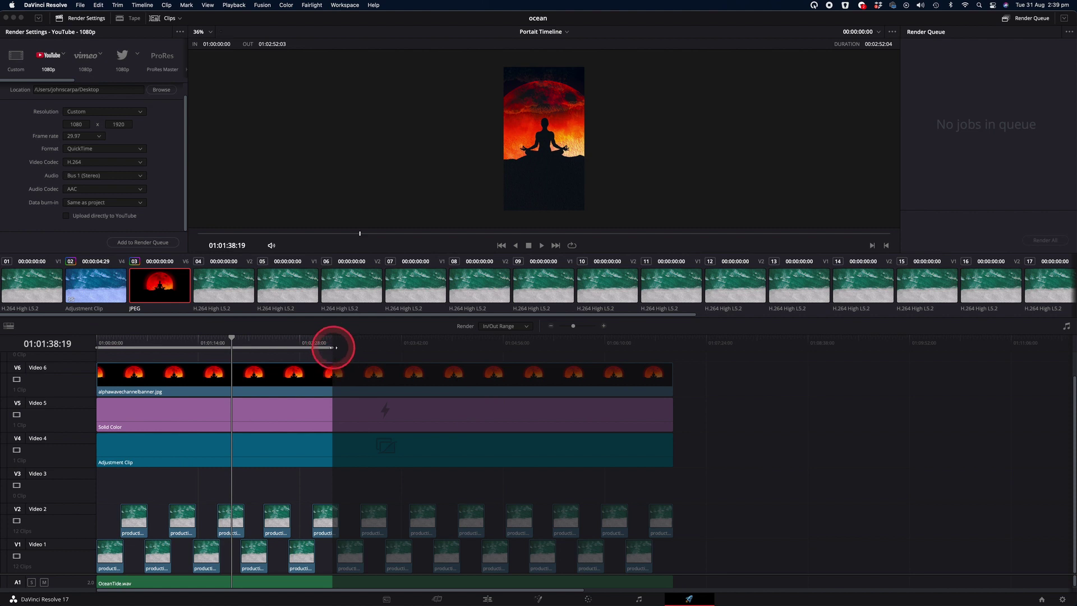
pyautogui.moveTo(333, 347); pyautogui.dragTo(199, 347)
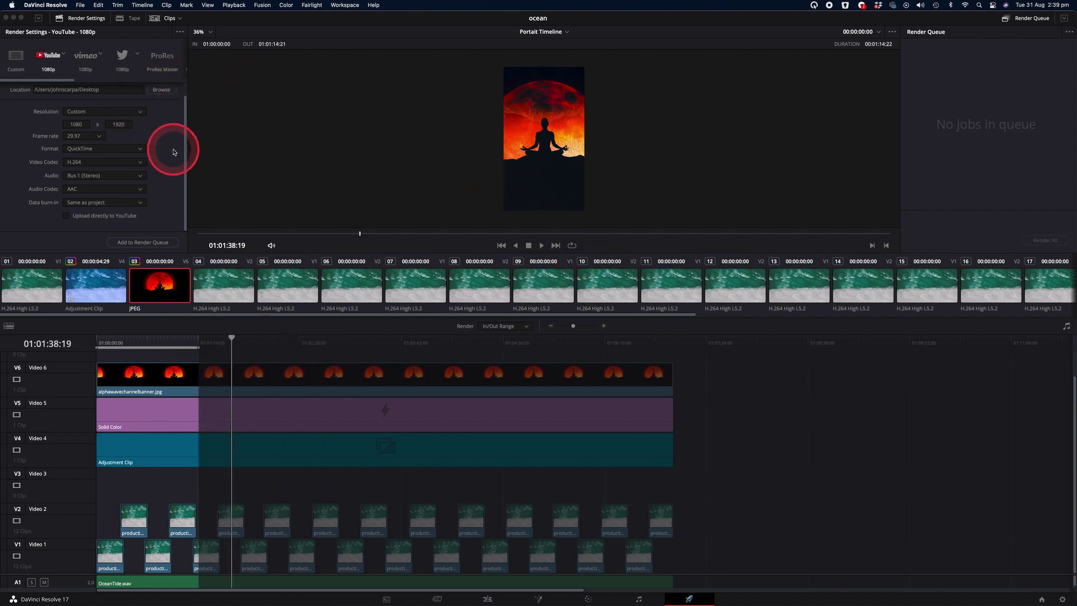
pyautogui.click(148, 242)
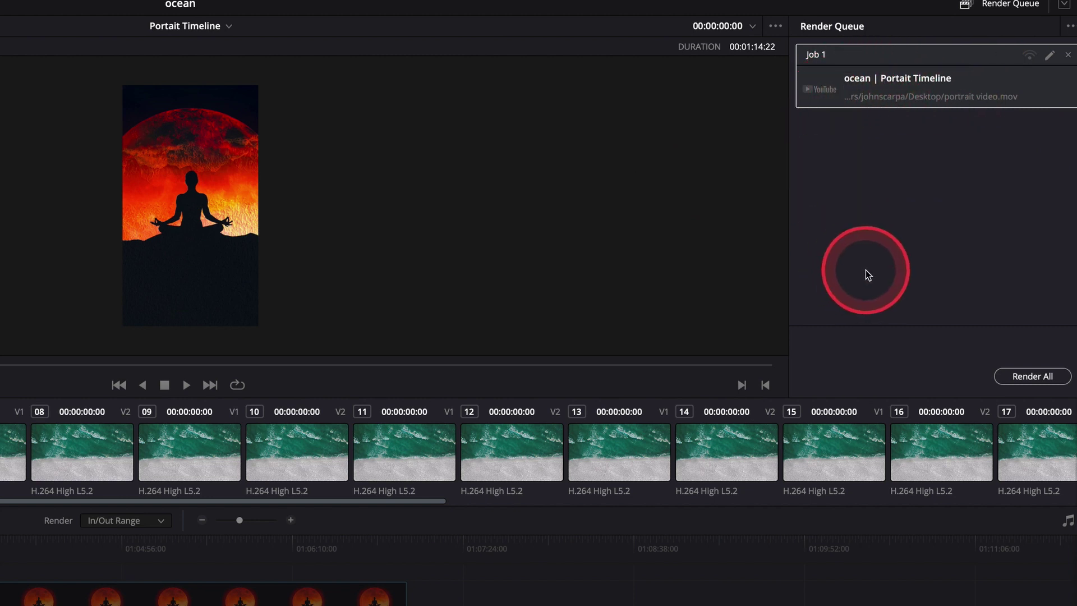
# Step: Start rendering Job 1, the Portait Timeline export to portrait video.mov
pyautogui.click(1031, 377)
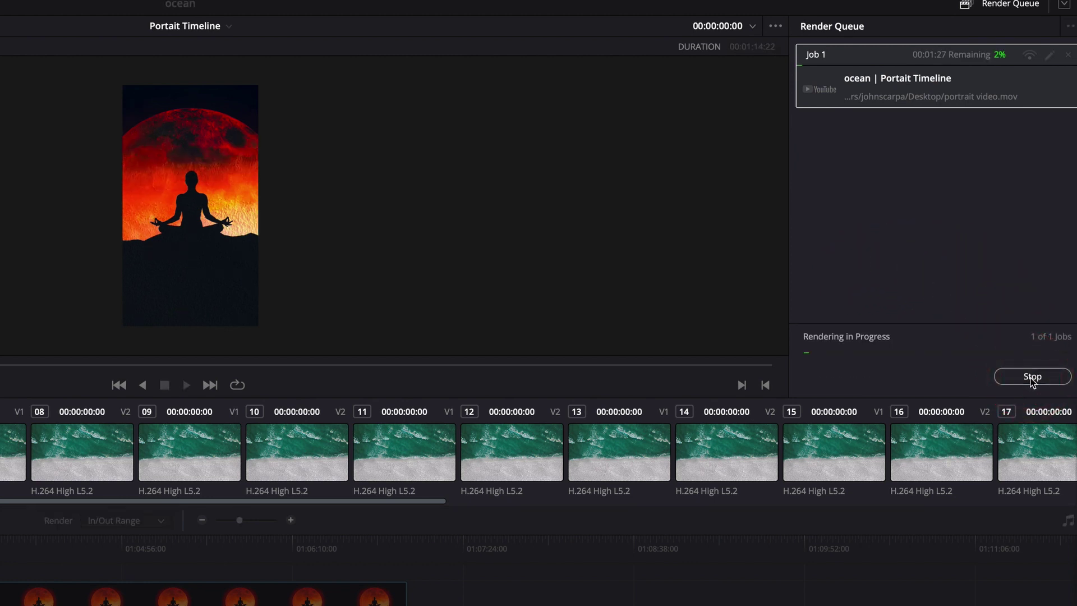